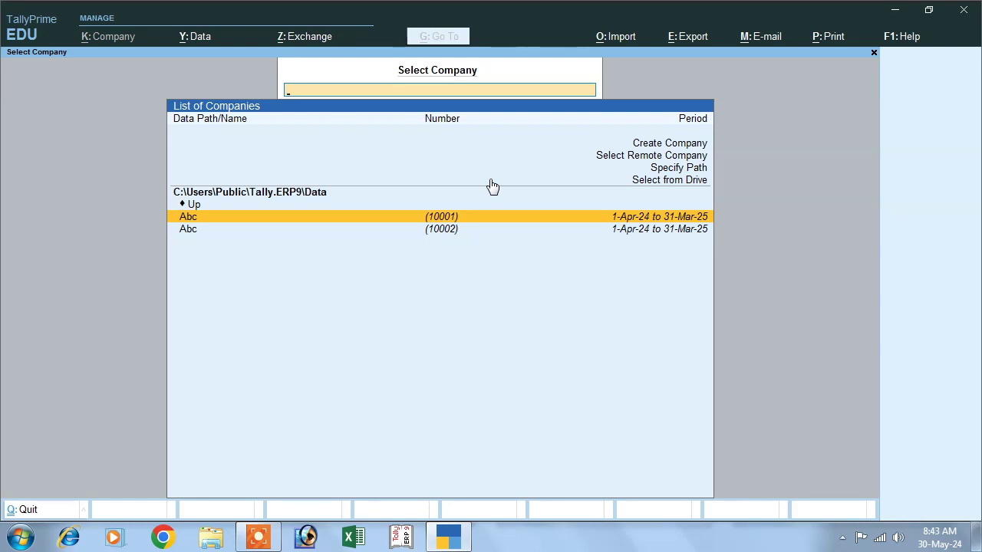
Create a company named ABC in the state of Bihar and accept its default features.
{"action": "left_click", "coordinate": [648, 143]}
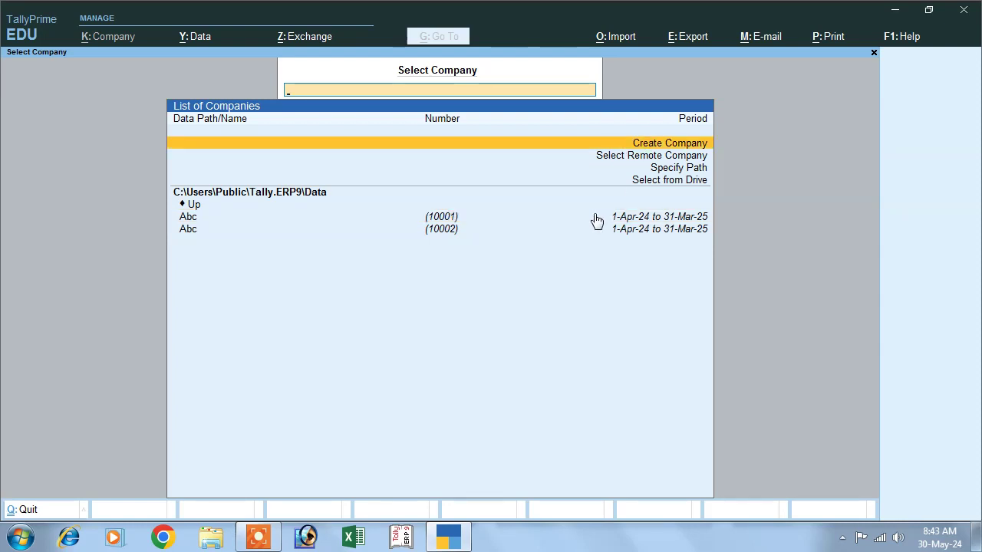
{"action": "key", "text": "Return"}
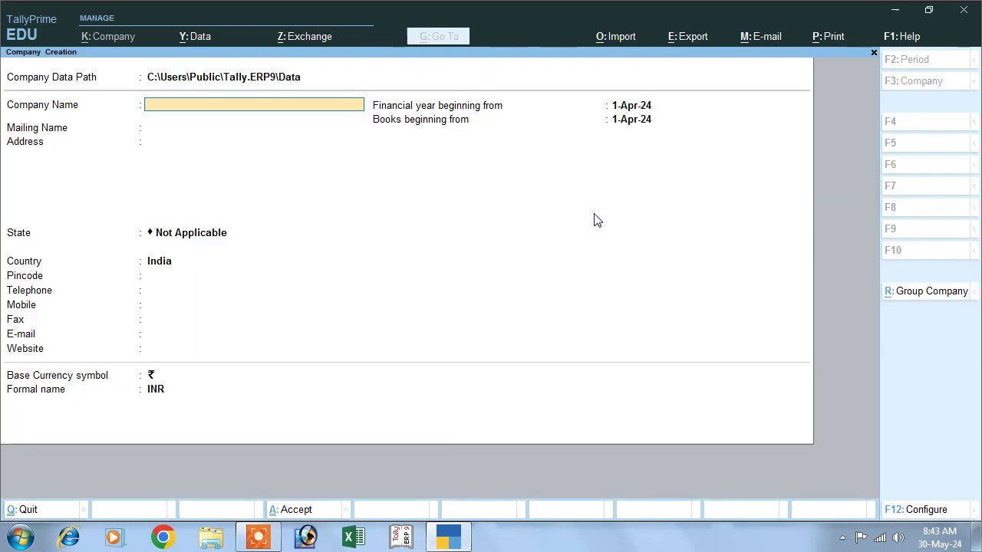
{"action": "type", "text": "ABC"}
{"action": "key", "text": "Return"}
{"action": "key", "text": "Return"}
{"action": "type", "text": "B"}
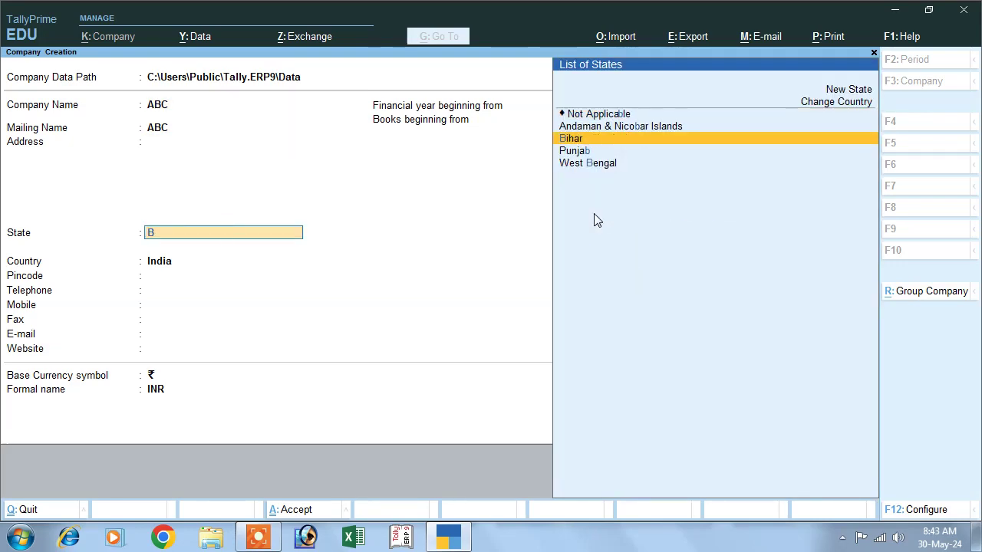
{"action": "key", "text": "Return"}
{"action": "key", "text": "ctrl+a"}
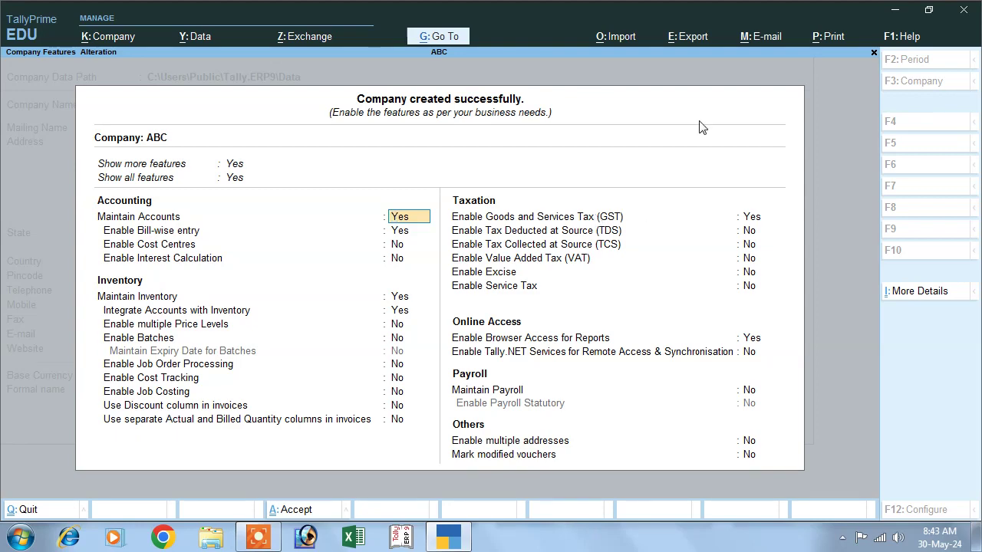
{"action": "key", "text": "ctrl"}
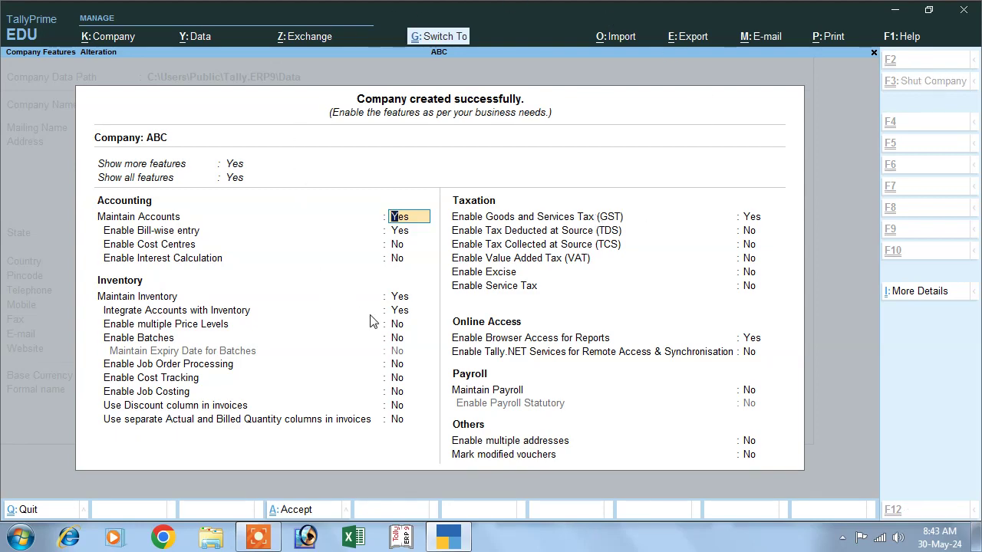
{"action": "key", "text": "ctrl+a"}
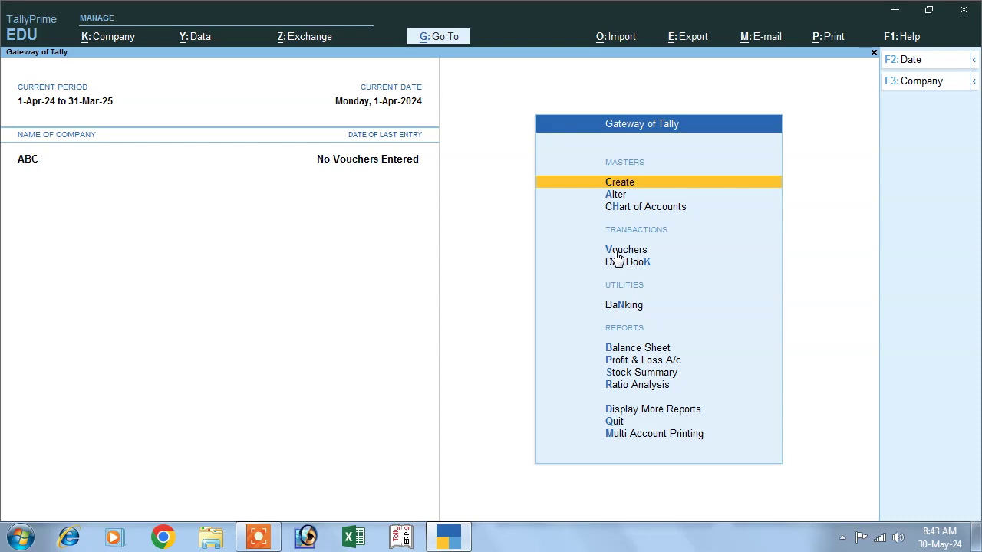
Enable separate Actual and Billed Quantity columns in invoices in the company features and save them.
{"action": "left_click", "coordinate": [111, 39]}
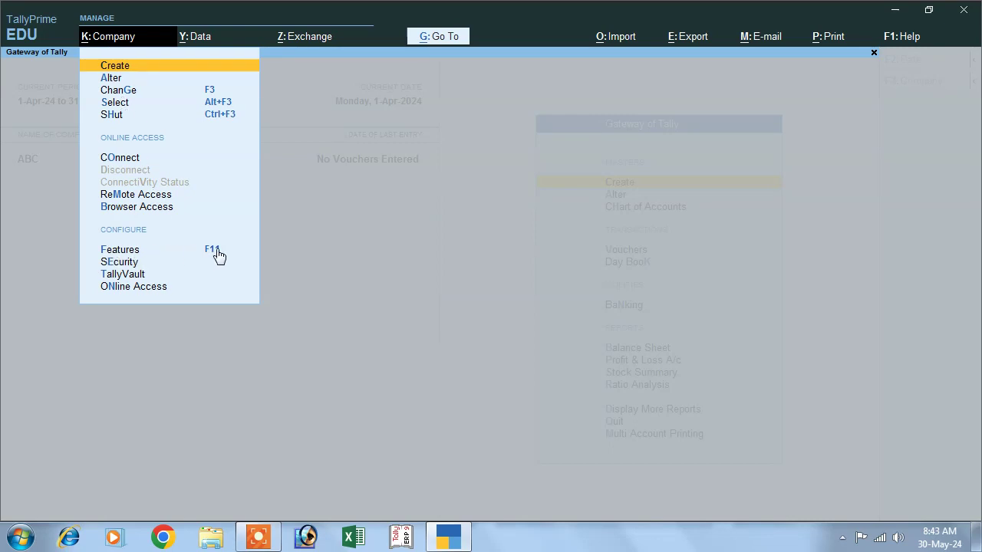
{"action": "left_click", "coordinate": [119, 255]}
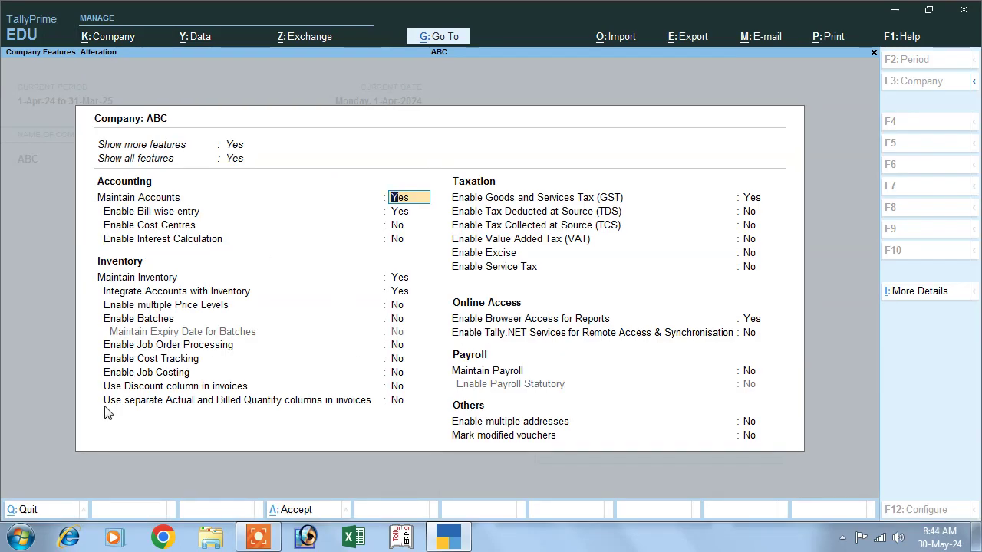
{"action": "left_click", "coordinate": [174, 405]}
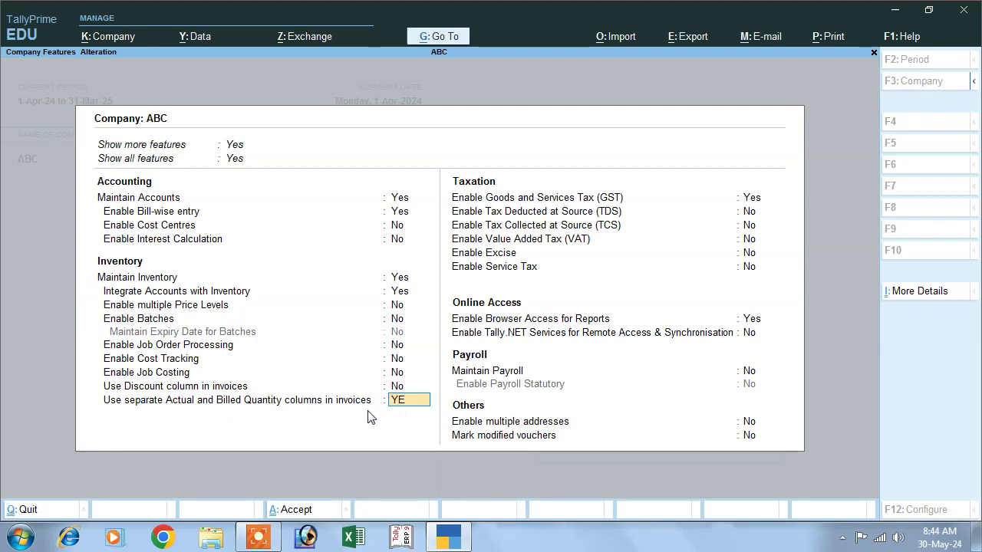
{"action": "type", "text": "S"}
{"action": "key", "text": "ctrl"}
{"action": "key", "text": "ctrl+a"}
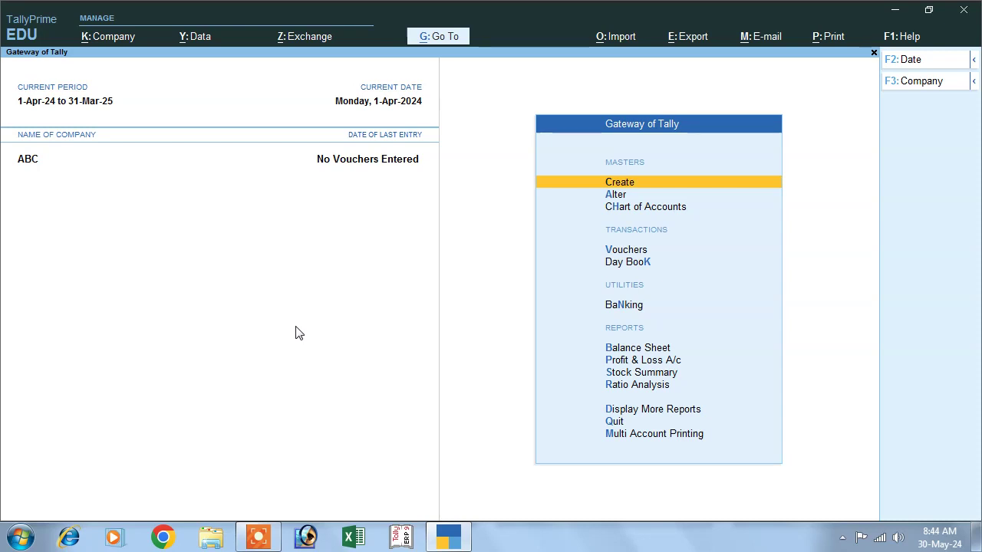
Start a purchase voucher with supplier invoice number 011 dated 1-Apr-24.
{"action": "left_click", "coordinate": [612, 253]}
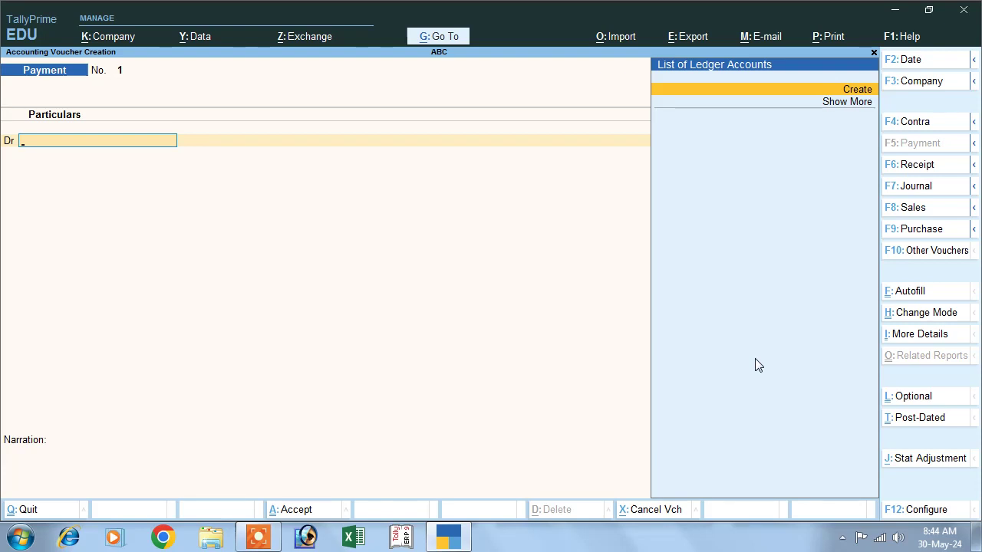
{"action": "left_click", "coordinate": [888, 233]}
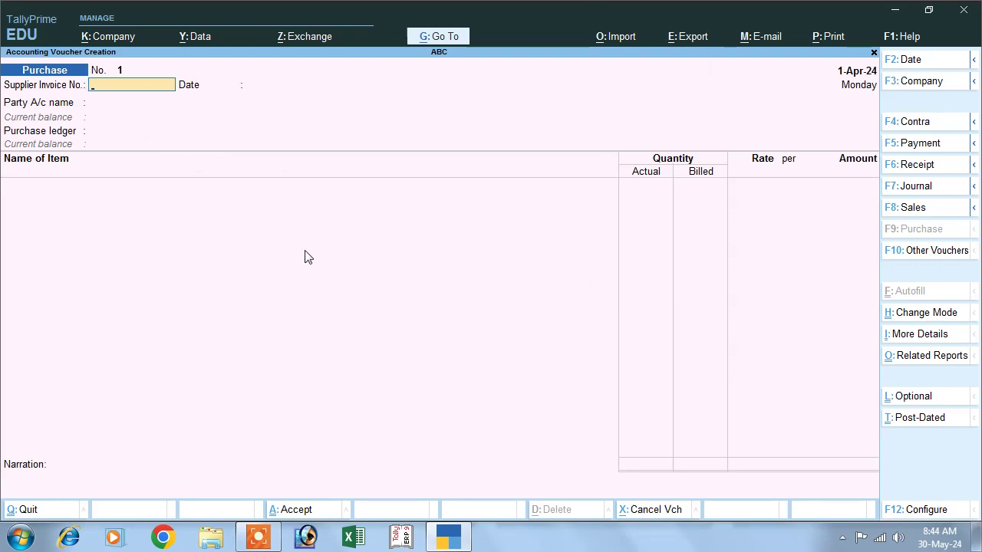
{"action": "type", "text": "11"}
{"action": "key", "text": "Return"}
{"action": "key", "text": "Return"}
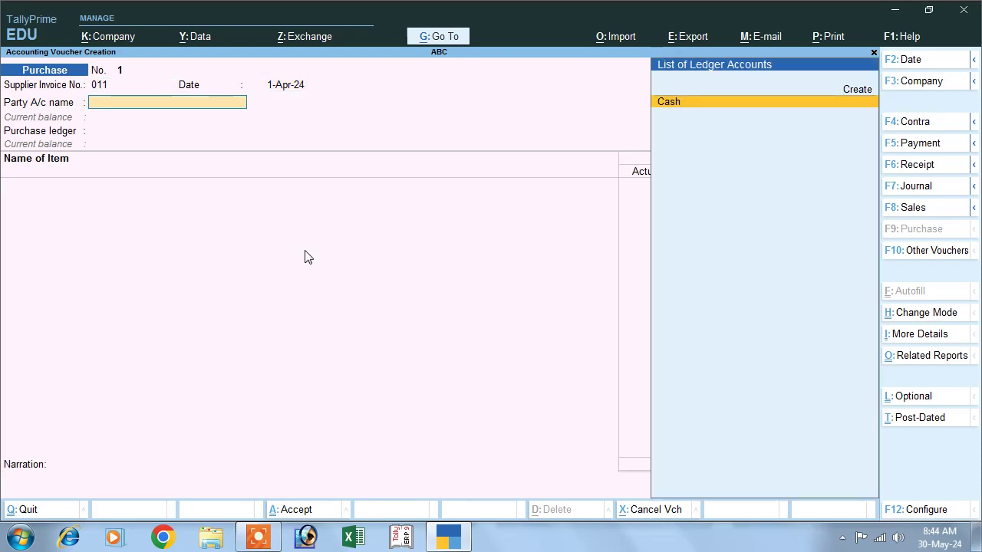
Choose Cash as the voucher's party account and accept the default party details.
{"action": "left_click", "coordinate": [680, 115]}
{"action": "key", "text": "Return"}
{"action": "key", "text": "Return"}
{"action": "key", "text": "Return"}
{"action": "key", "text": "Return"}
{"action": "key", "text": "Return"}
{"action": "key", "text": "Return"}
{"action": "key", "text": "Return"}
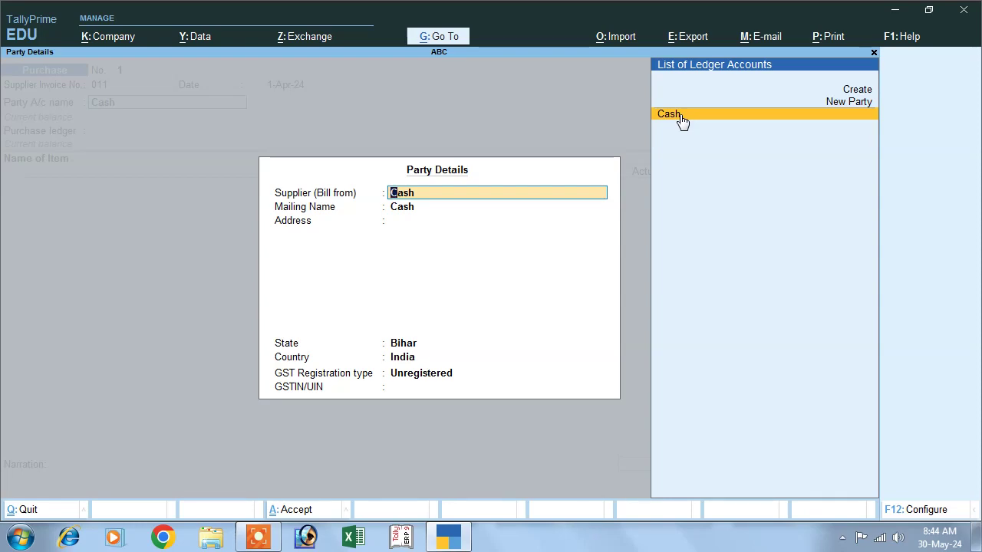
{"action": "key", "text": "Return"}
{"action": "key", "text": "Return"}
{"action": "key", "text": "Return"}
{"action": "key", "text": "Return"}
{"action": "key", "text": "Return"}
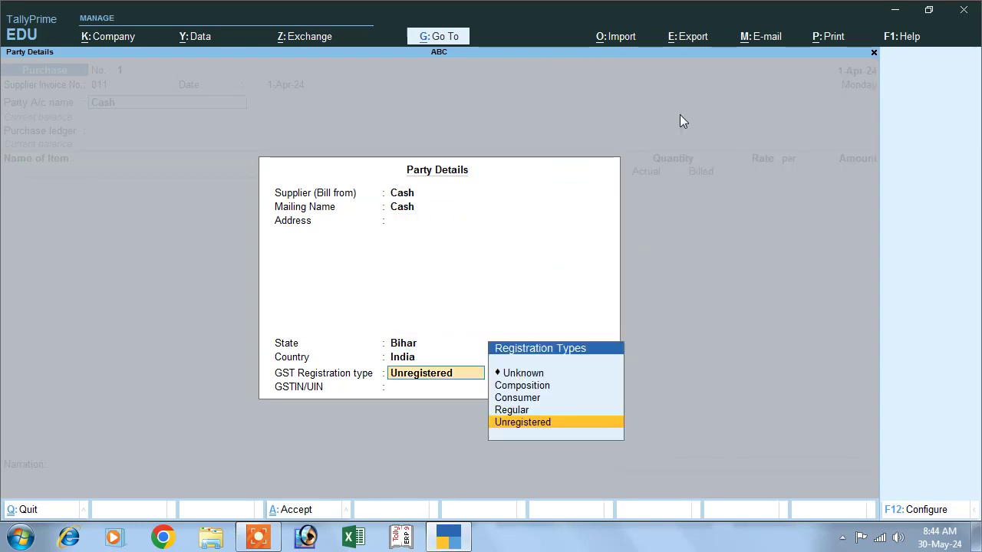
Start a new ledger for the voucher's purchase ledger and name it PURCHASE.
{"action": "key", "text": "alt+c"}
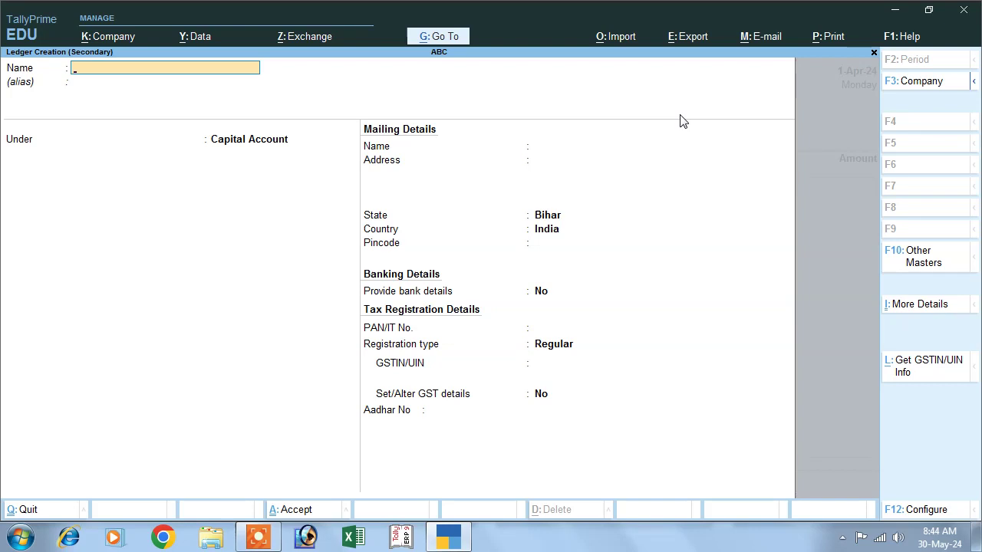
{"action": "key", "text": "Escape"}
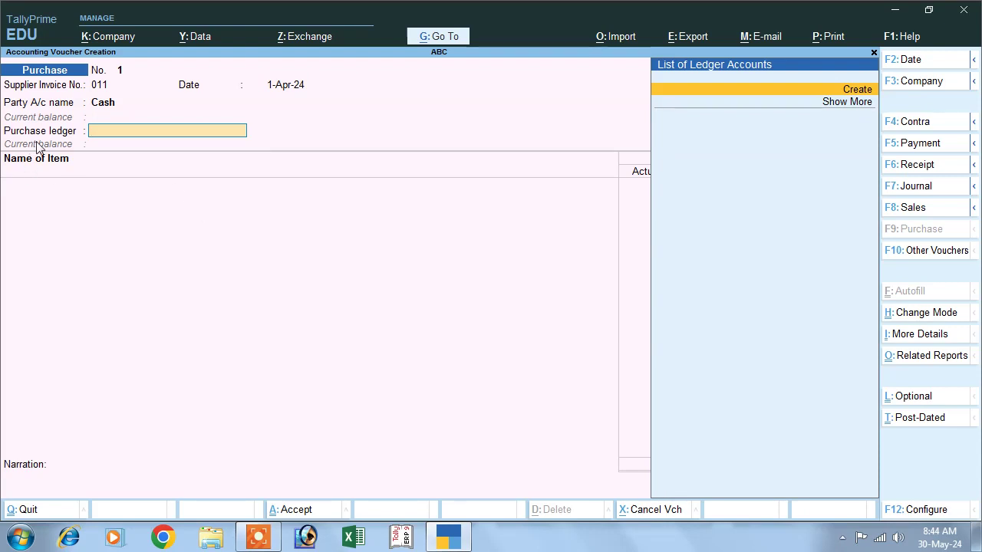
{"action": "left_click", "coordinate": [859, 91]}
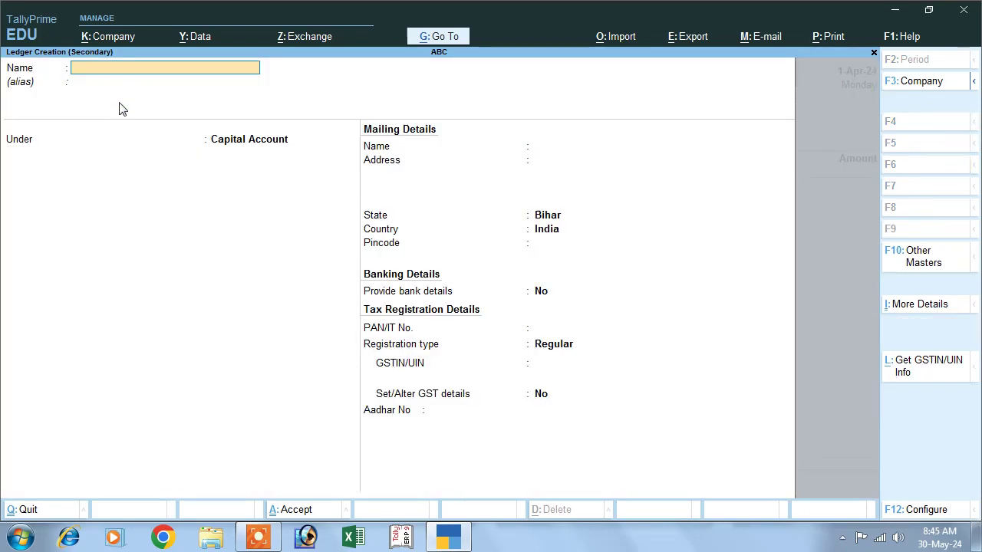
{"action": "type", "text": "PURCHADSE"}
{"action": "key", "text": "Return"}
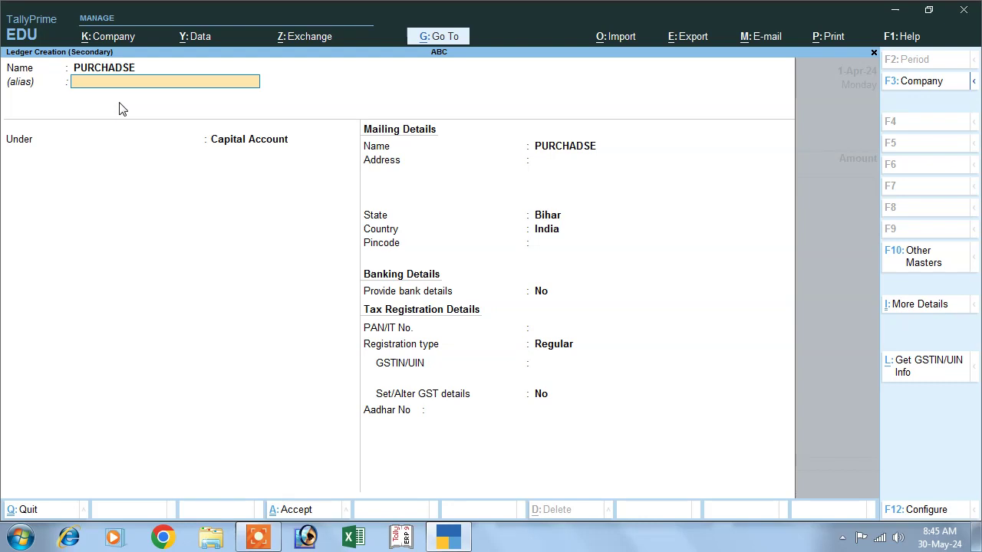
{"action": "key", "text": "BackSpace"}
{"action": "key", "text": "BackSpace"}
{"action": "key", "text": "BackSpace"}
{"action": "key", "text": "BackSpace"}
{"action": "type", "text": "SE"}
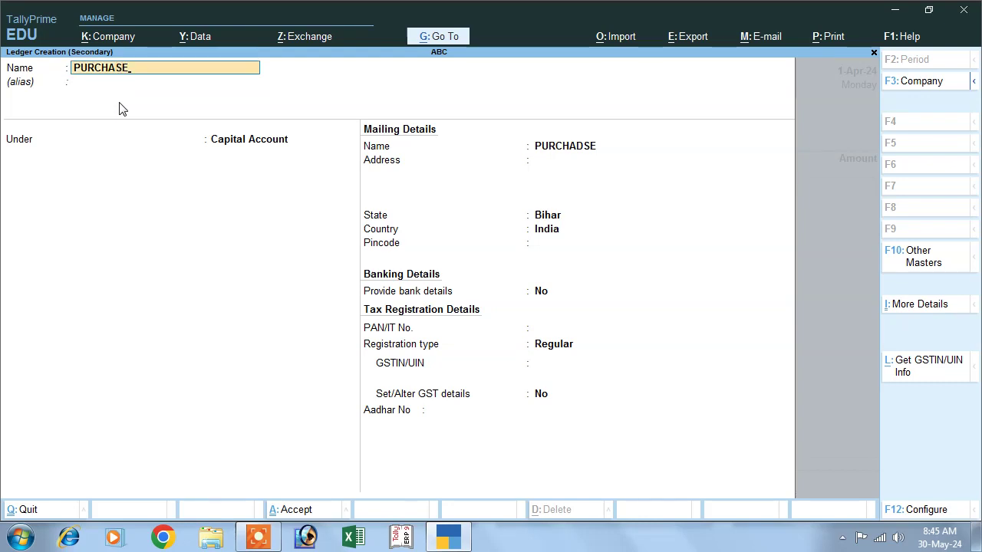
{"action": "key", "text": "Return"}
{"action": "key", "text": "Return"}
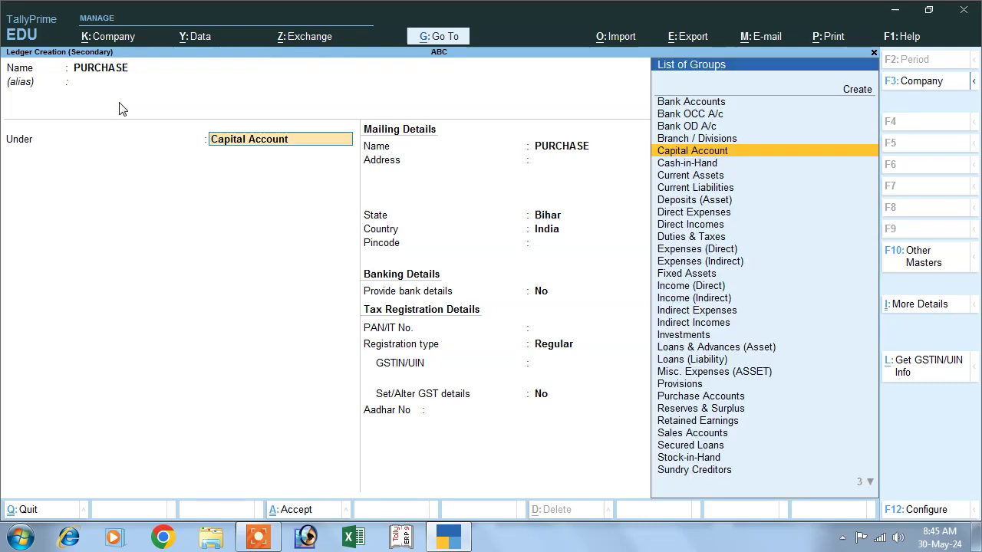
Place the PURCHASE ledger under Purchase Accounts, keep the default GST details and save it into the voucher.
{"action": "type", "text": "P"}
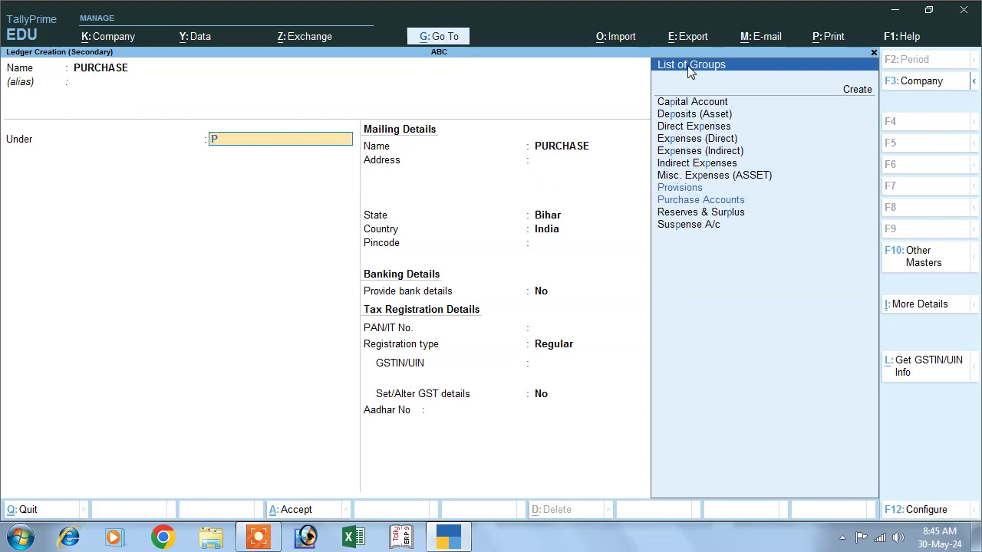
{"action": "left_click", "coordinate": [685, 200]}
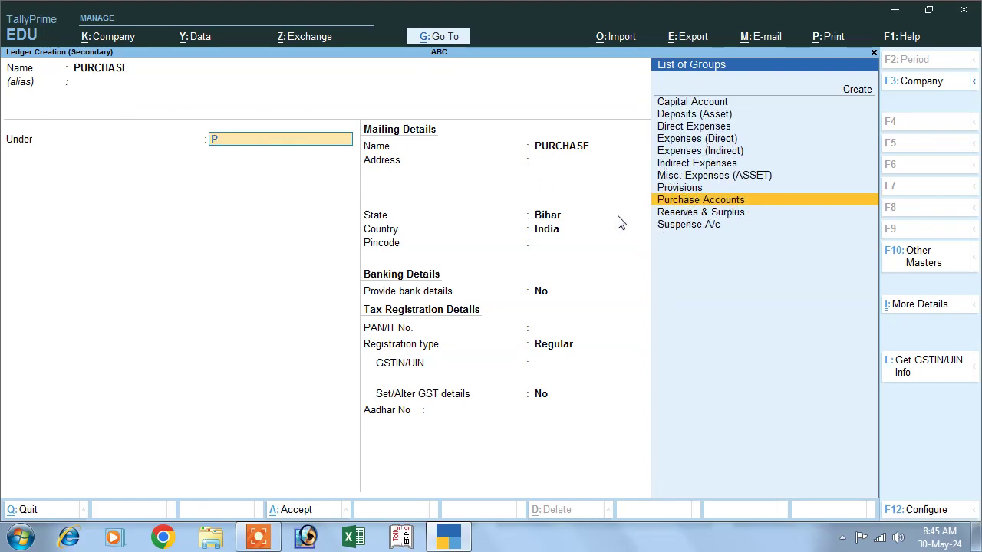
{"action": "key", "text": "Return"}
{"action": "key", "text": "Return"}
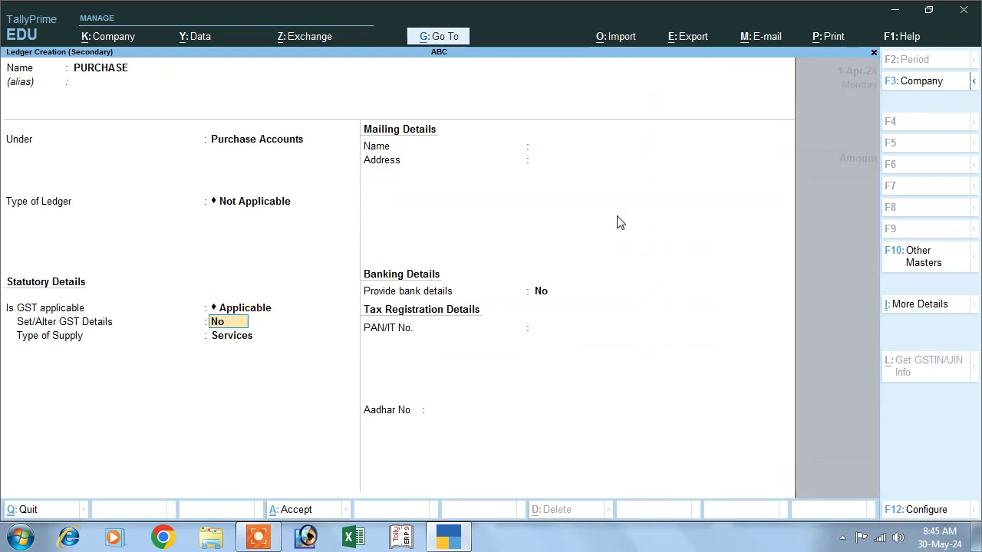
{"action": "key", "text": "Return"}
{"action": "key", "text": "Return"}
{"action": "key", "text": "Return"}
{"action": "key", "text": "Return"}
{"action": "key", "text": "Return"}
{"action": "key", "text": "Return"}
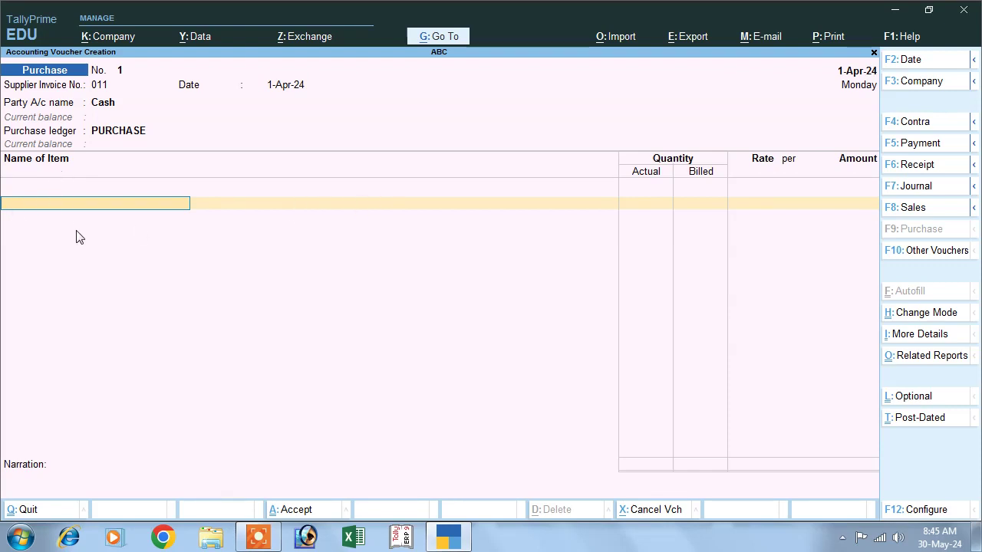
Start a new stock item named Lux from the voucher, under Primary with category Not Applicable.
{"action": "key", "text": "alt+c"}
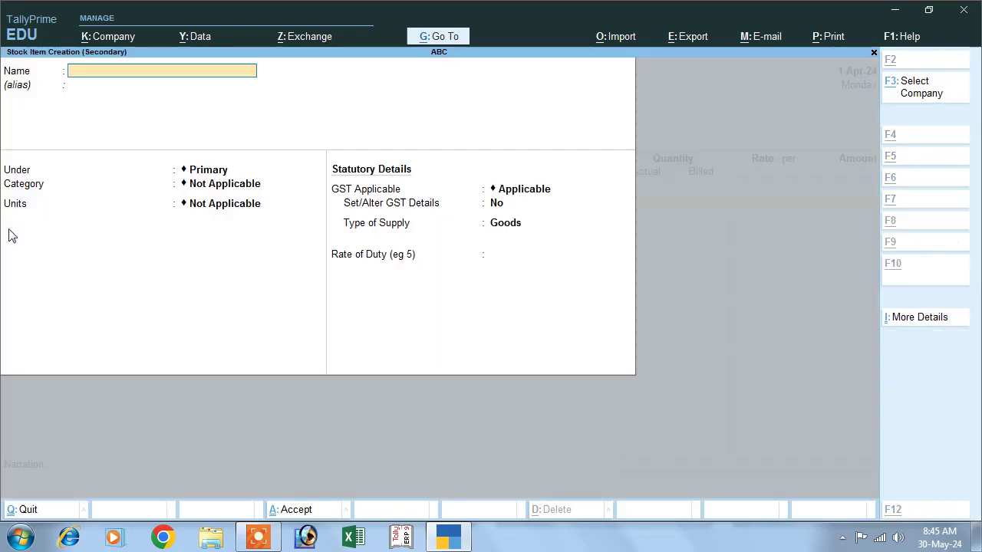
{"action": "type", "text": "Lu"}
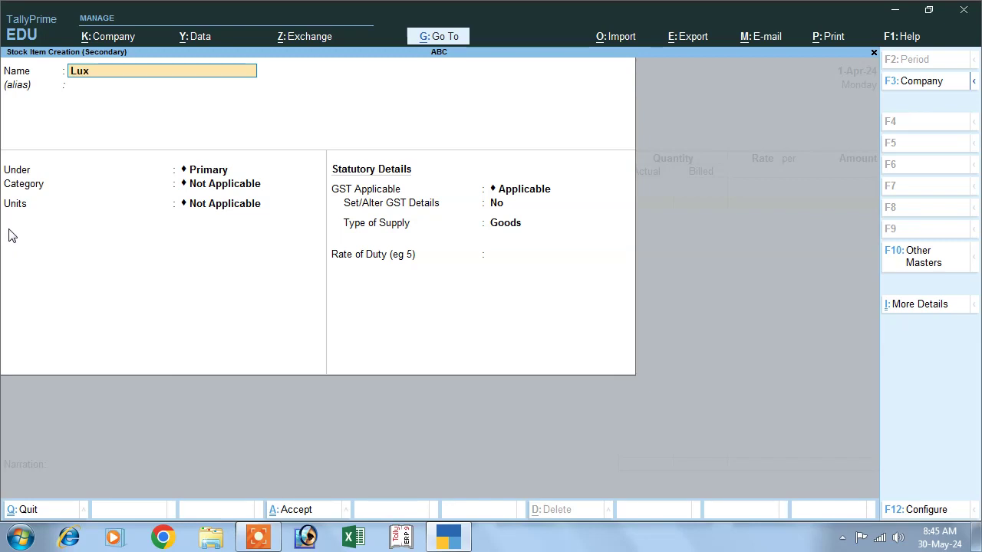
{"action": "type", "text": "x"}
{"action": "key", "text": "Return"}
{"action": "key", "text": "Return"}
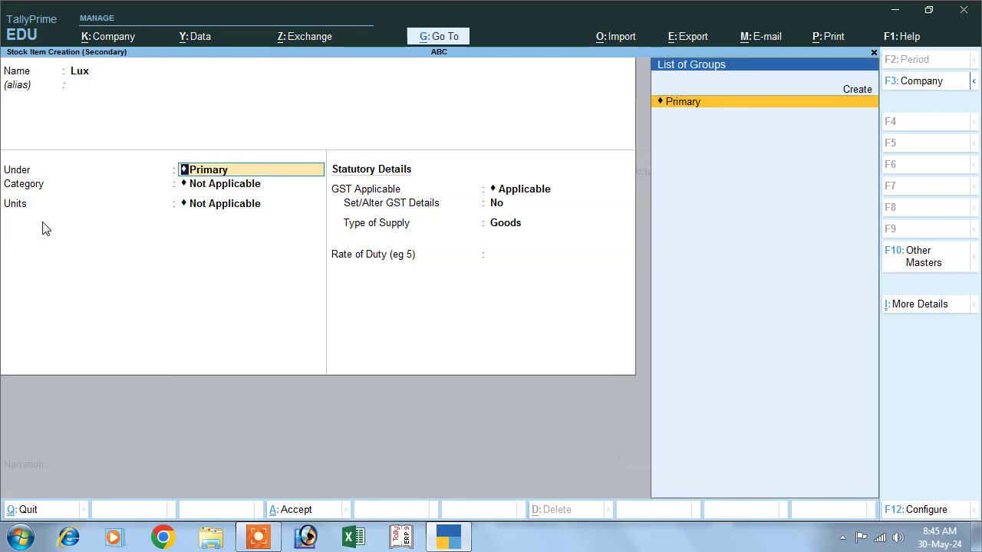
{"action": "key", "text": "Return"}
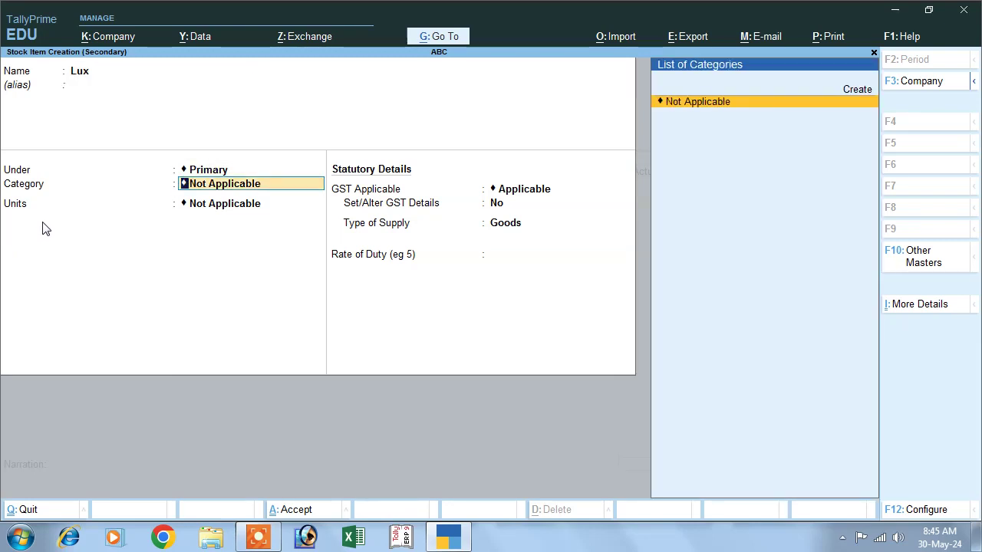
{"action": "key", "text": "Return"}
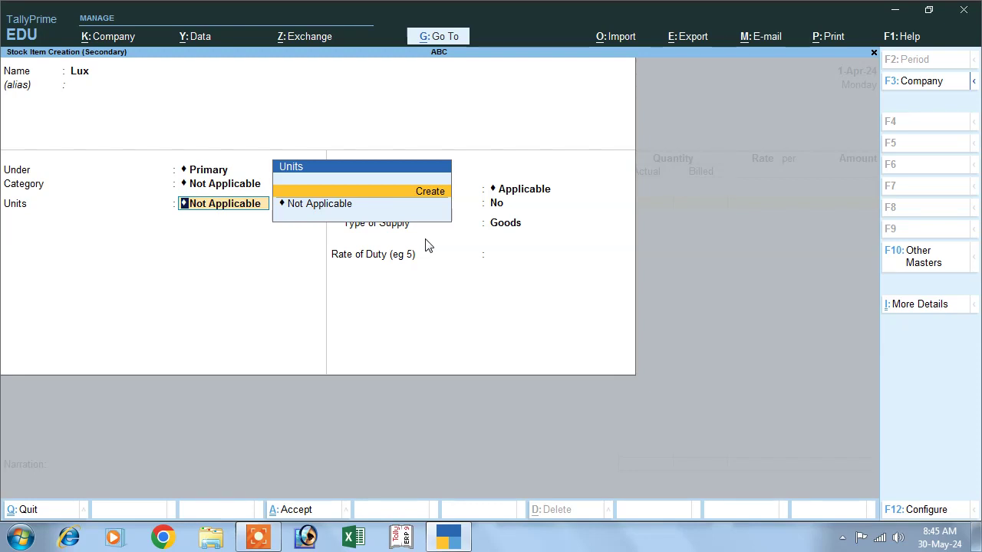
Start a new simple unit for the Lux stock item with symbol pcs and formal name Pieces.
{"action": "key", "text": "Return"}
{"action": "type", "text": "p"}
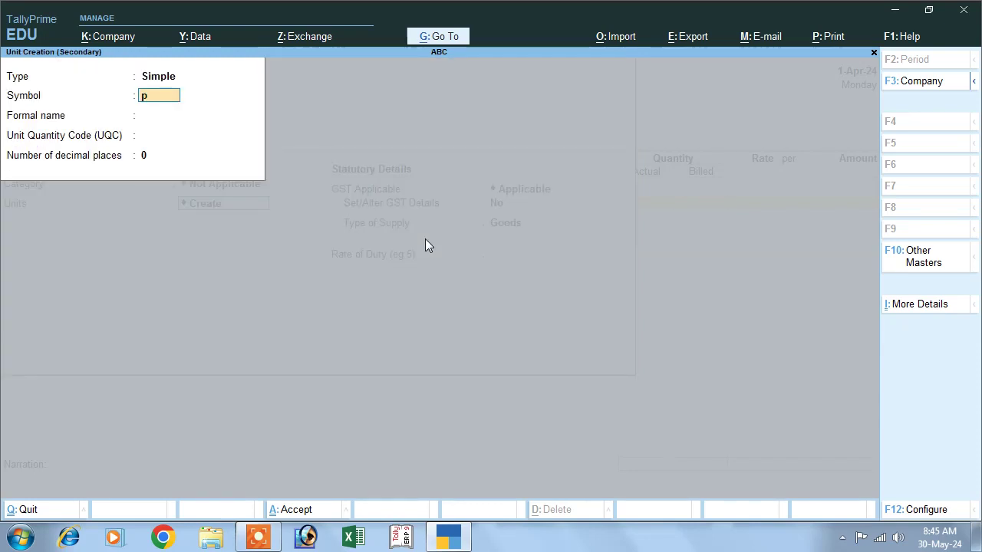
{"action": "type", "text": "cs"}
{"action": "key", "text": "Return"}
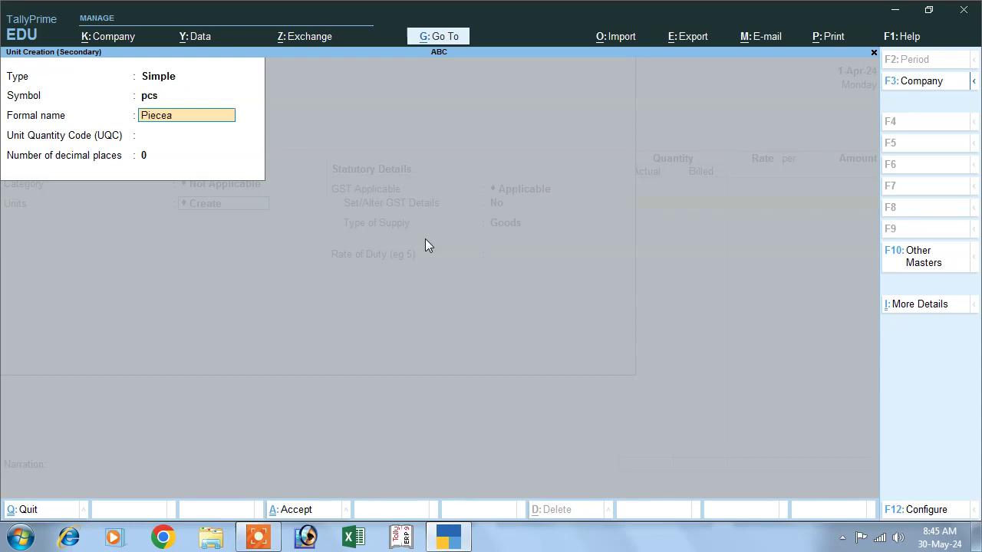
{"action": "type", "text": "Pieces"}
{"action": "key", "text": "Return"}
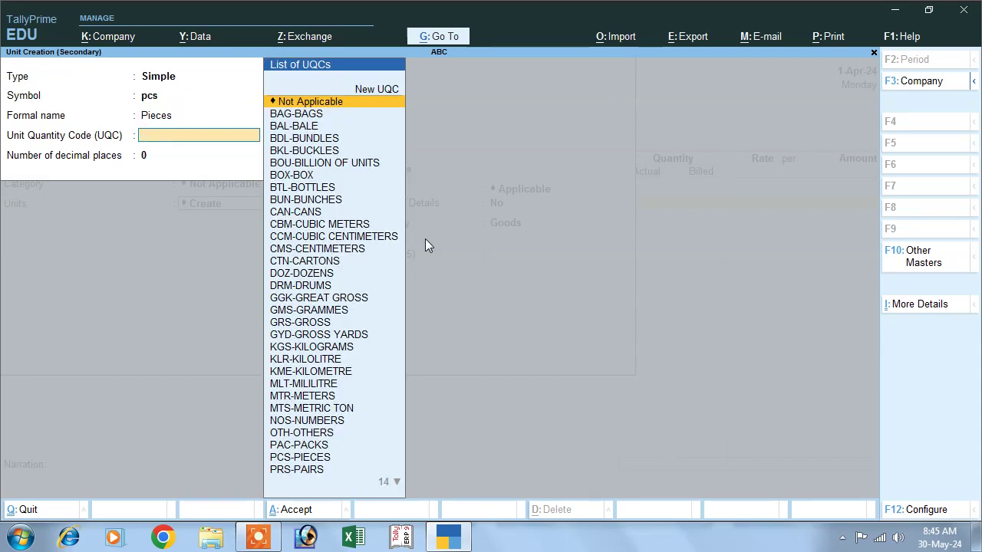
Assign the unit quantity code PCS-PIECES to the pcs unit, keep 0 decimal places and save it into the stock item.
{"action": "type", "text": "p"}
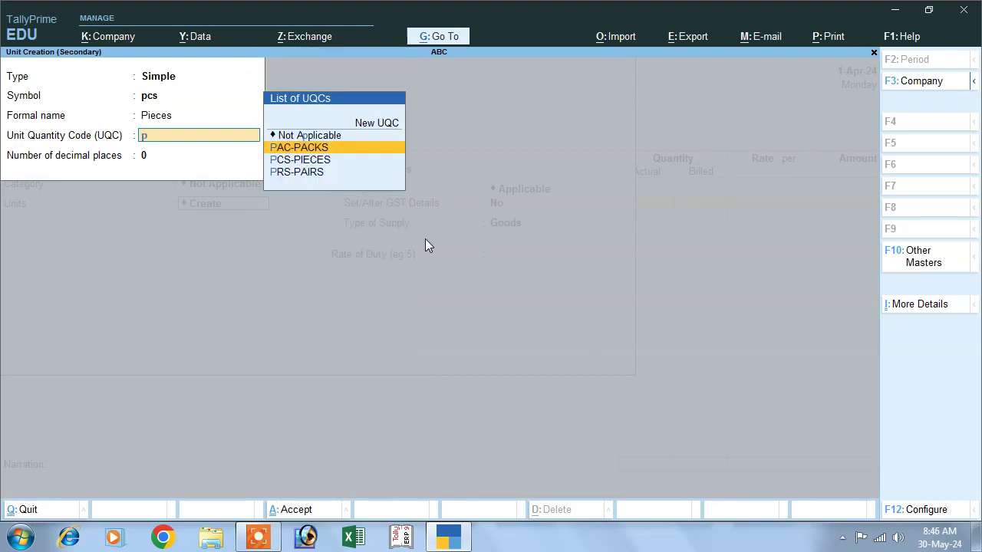
{"action": "key", "text": "Down"}
{"action": "key", "text": "Return"}
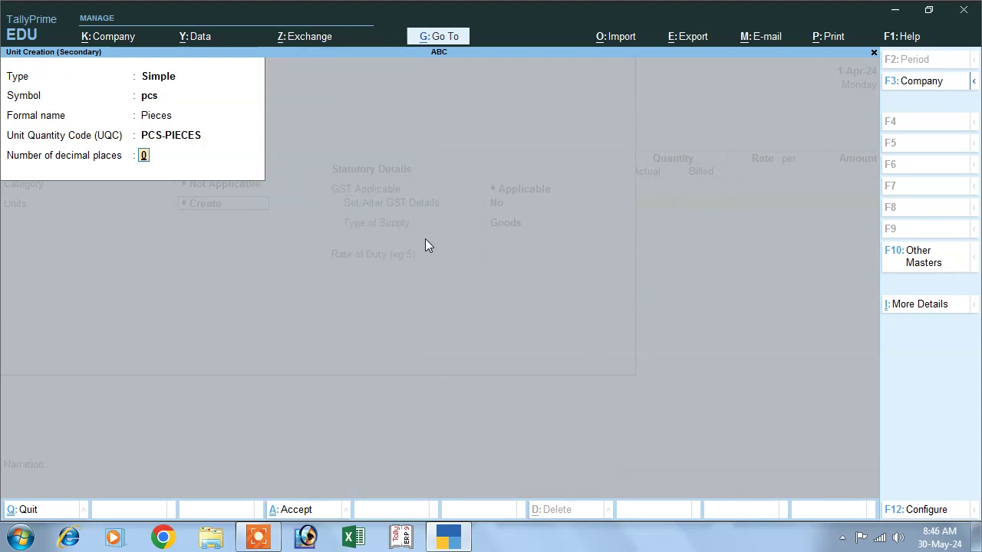
{"action": "key", "text": "Return"}
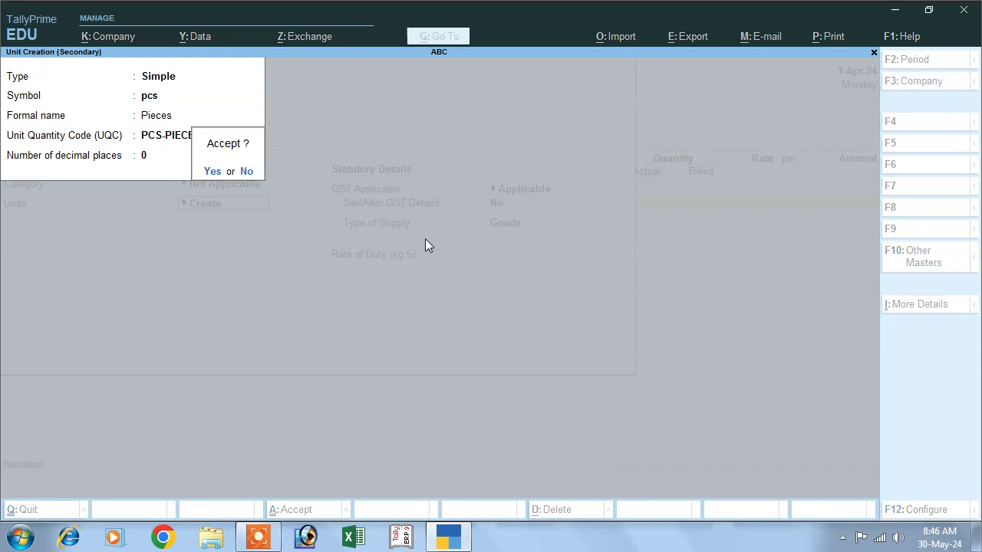
{"action": "key", "text": "Return"}
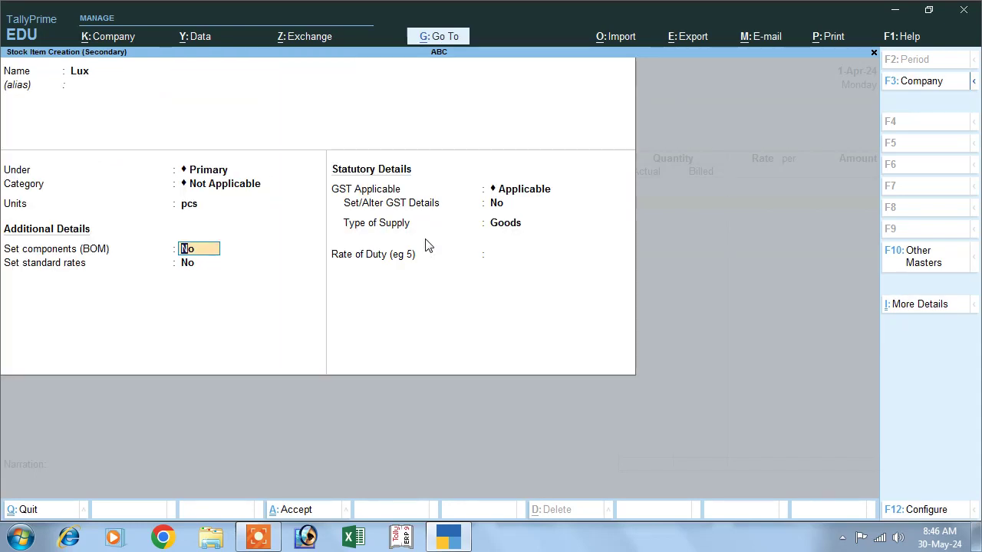
Keep the default component, standard rate and GST settings for Lux and save the stock item into the purchase voucher.
{"action": "key", "text": "Return"}
{"action": "key", "text": "Return"}
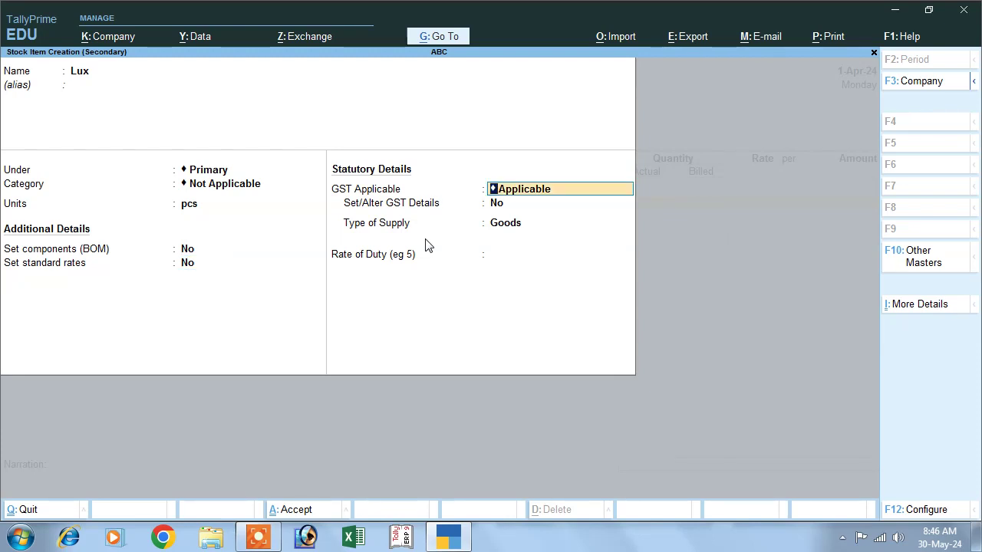
{"action": "key", "text": "Return"}
{"action": "key", "text": "Return"}
{"action": "key", "text": "Return"}
{"action": "key", "text": "Return"}
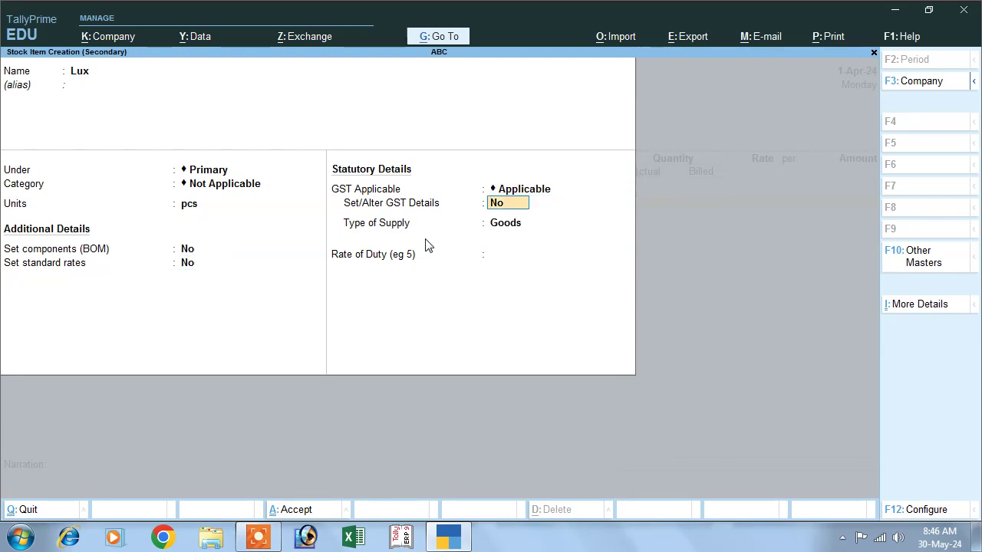
{"action": "key", "text": "Return"}
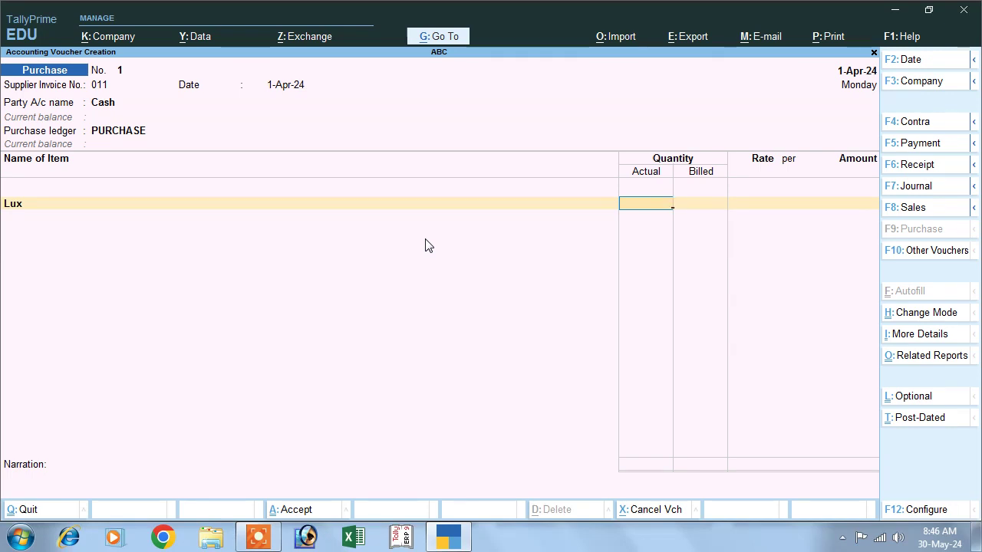
Enter Lux in the purchase voucher with actual quantity 12 pcs, billed quantity 10 pcs and a rate of 56.00 per pcs.
{"action": "type", "text": "2"}
{"action": "key", "text": "Return"}
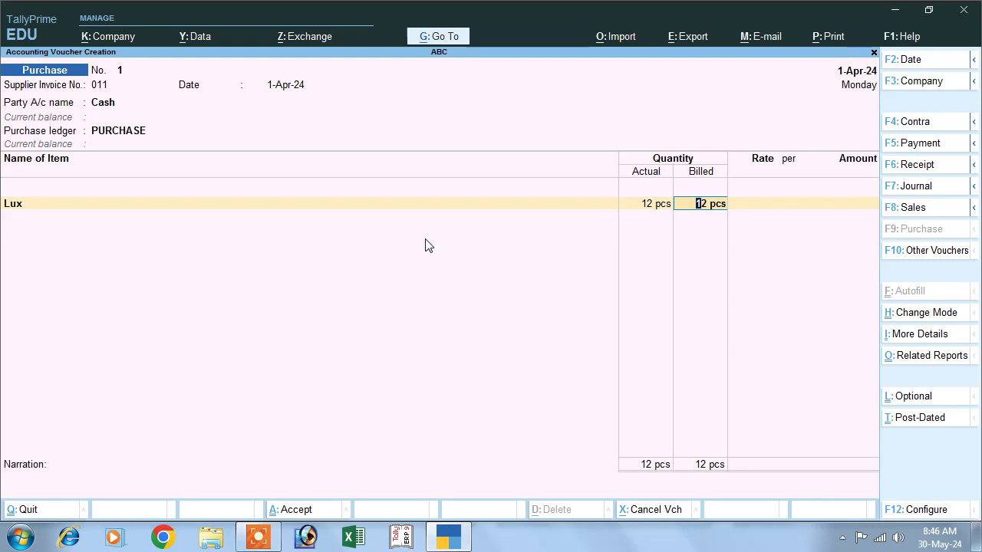
{"action": "type", "text": "10"}
{"action": "key", "text": "Return"}
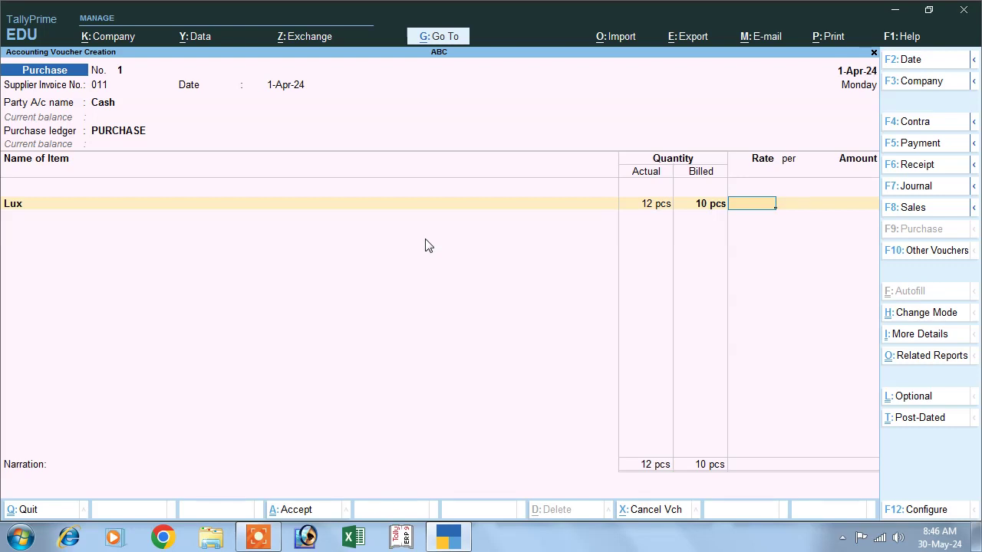
{"action": "key", "text": "Return"}
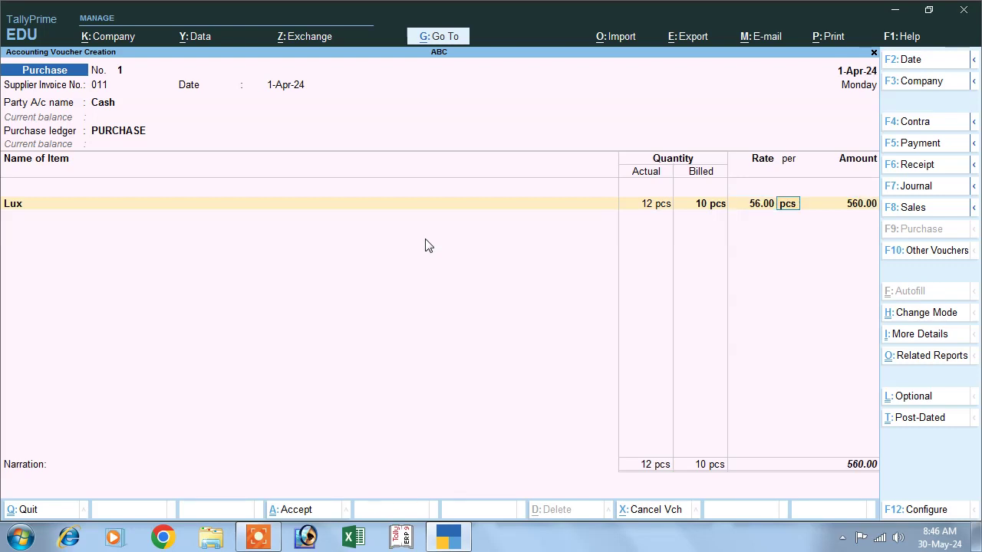
{"action": "key", "text": "Return"}
{"action": "key", "text": "Return"}
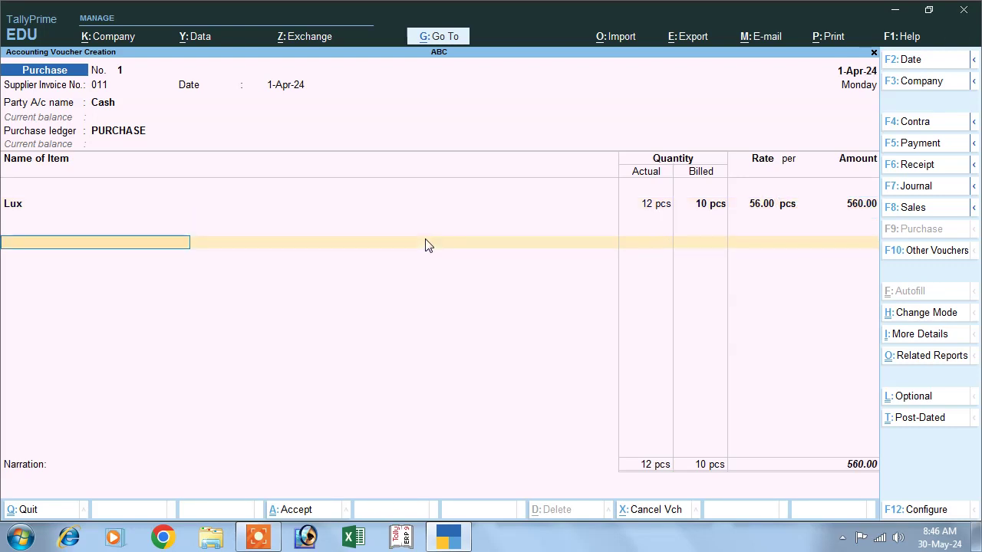
End the item list, leave the narration blank and save the purchase voucher.
{"action": "key", "text": "Return"}
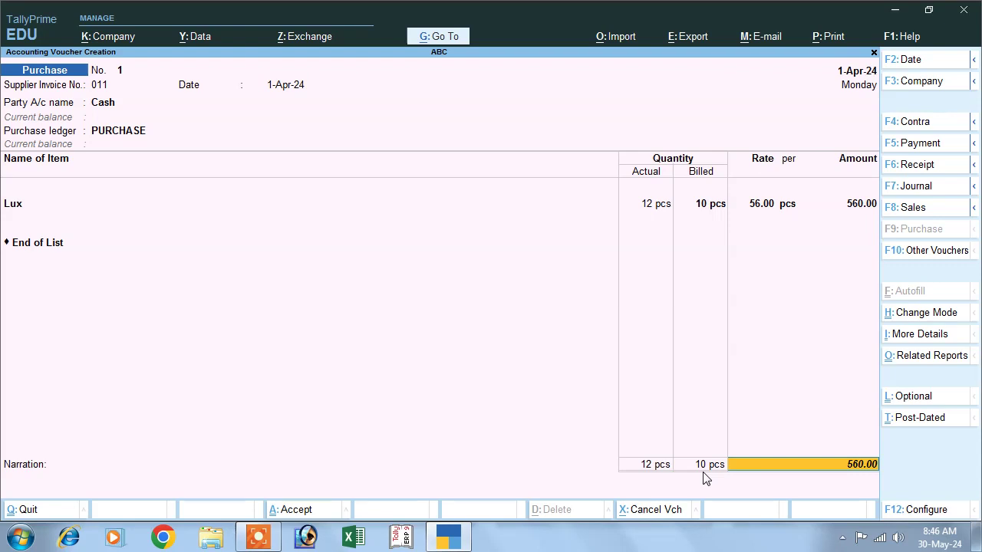
{"action": "key", "text": "Return"}
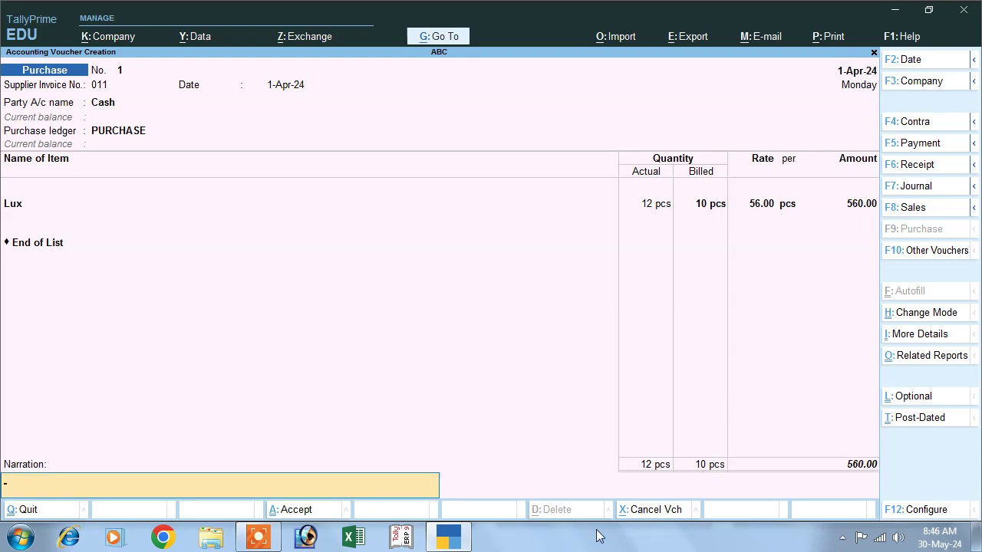
{"action": "key", "text": "Return"}
{"action": "key", "text": "Return"}
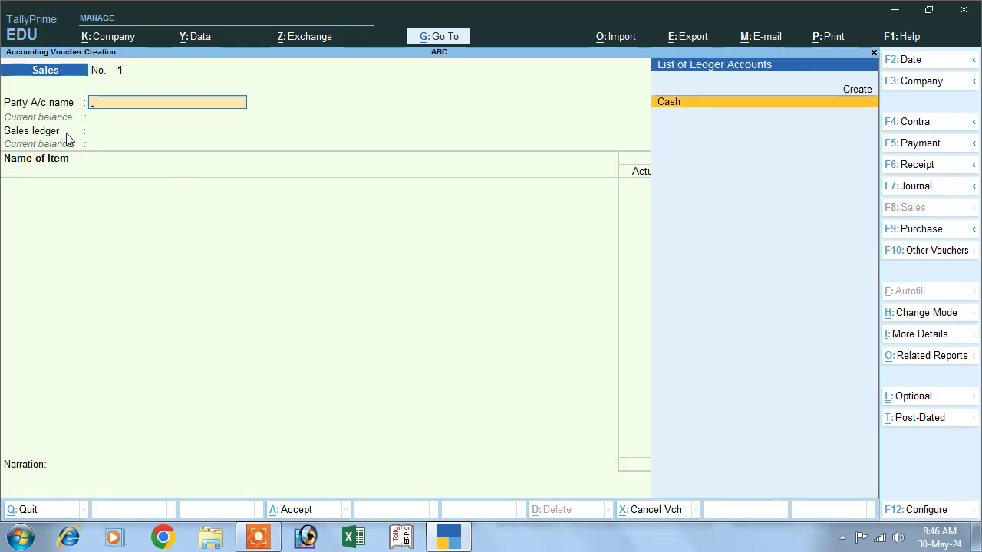
In a new sales voucher, choose Cash as the party account and leave the dispatch and party details at their defaults.
{"action": "key", "text": "Return"}
{"action": "key", "text": "Return"}
{"action": "key", "text": "Return"}
{"action": "key", "text": "Return"}
{"action": "key", "text": "Return"}
{"action": "key", "text": "Return"}
{"action": "key", "text": "Return"}
{"action": "key", "text": "Return"}
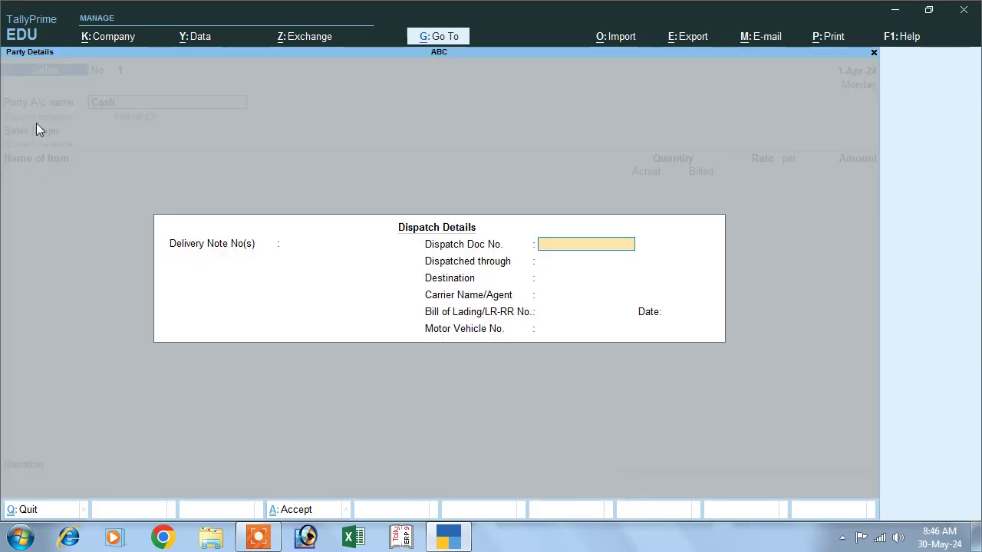
{"action": "key", "text": "Return"}
{"action": "key", "text": "Return"}
{"action": "key", "text": "Return"}
{"action": "key", "text": "Return"}
{"action": "key", "text": "Return"}
{"action": "key", "text": "Return"}
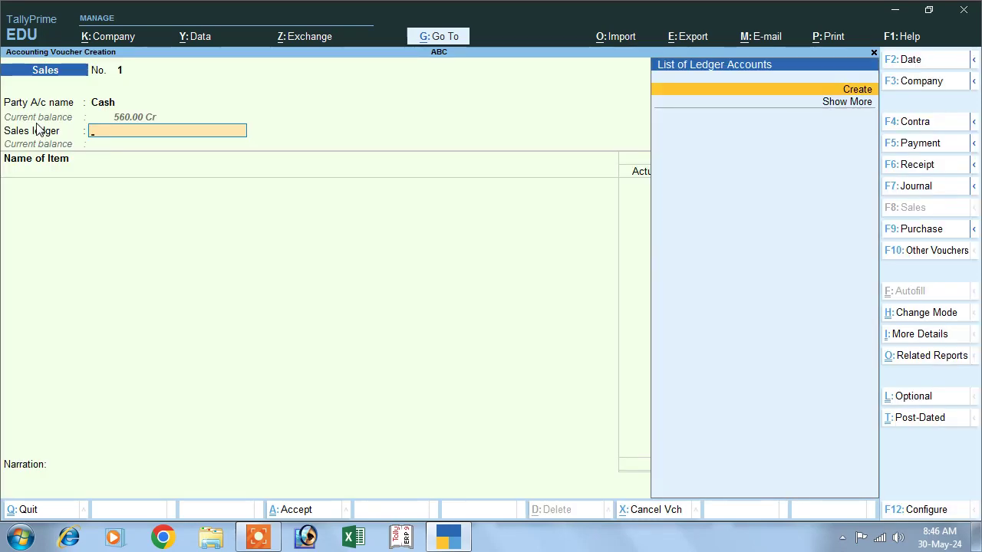
Create a new ledger named Sales for the voucher under Sales Accounts, with ledger type Not Applicable.
{"action": "left_click", "coordinate": [858, 89]}
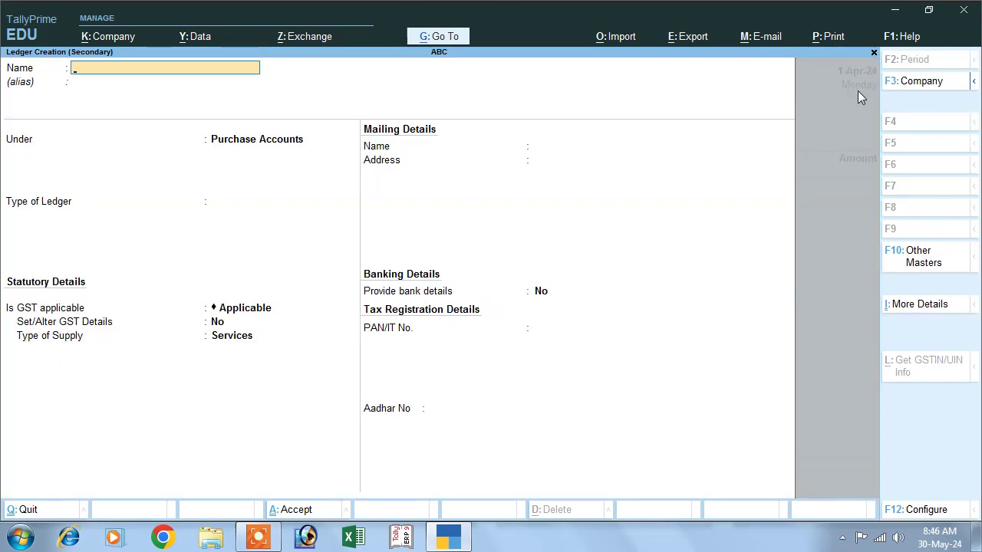
{"action": "type", "text": "Sales"}
{"action": "key", "text": "Return"}
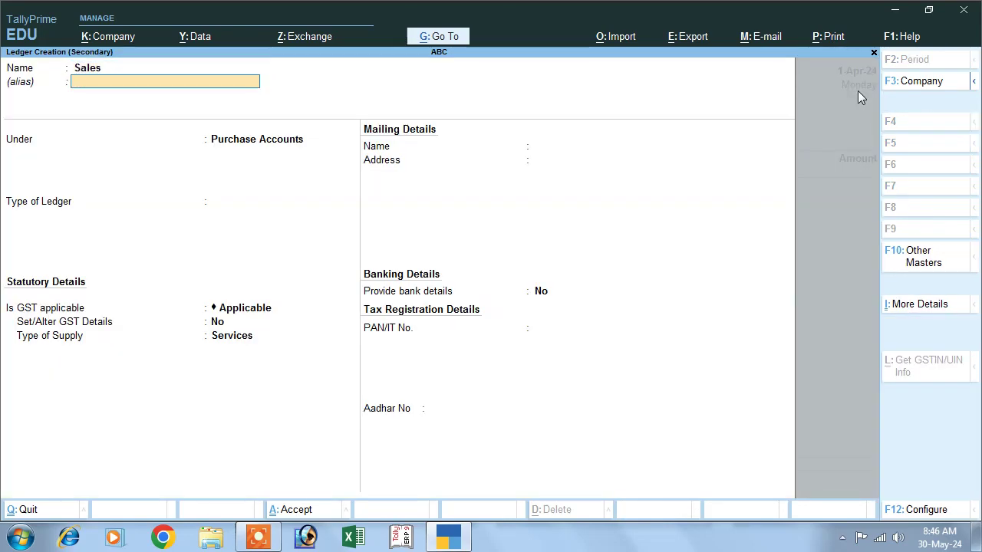
{"action": "key", "text": "Return"}
{"action": "type", "text": "Sa"}
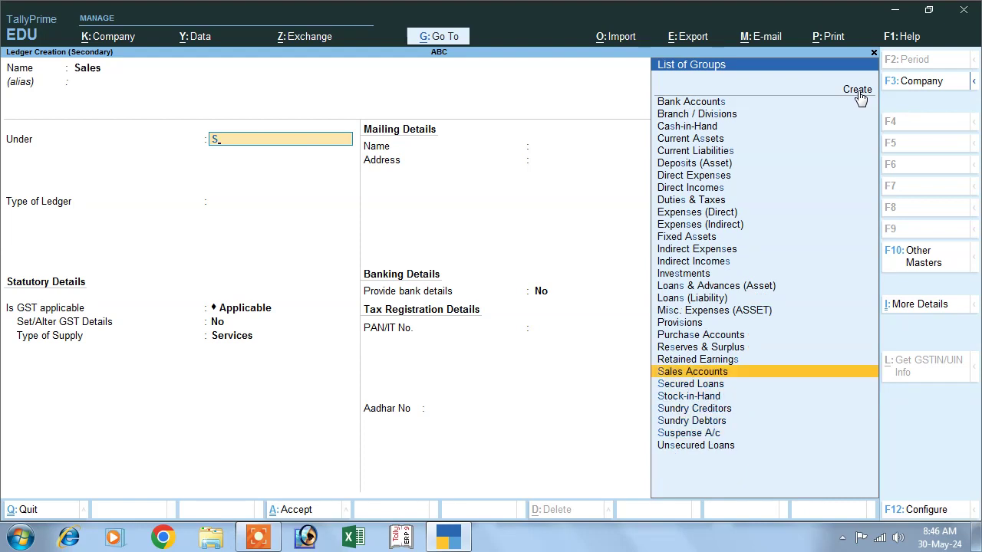
{"action": "key", "text": "Return"}
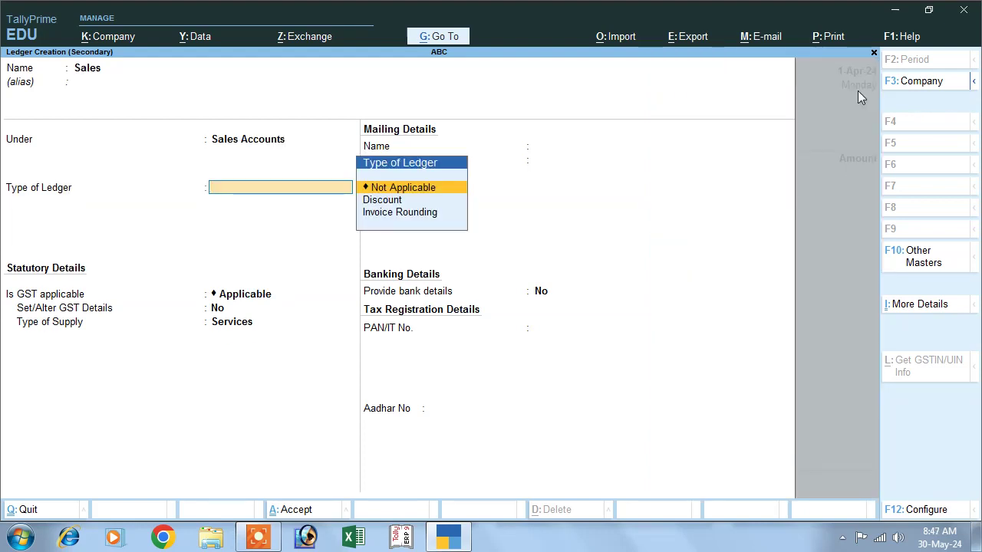
{"action": "key", "text": "Return"}
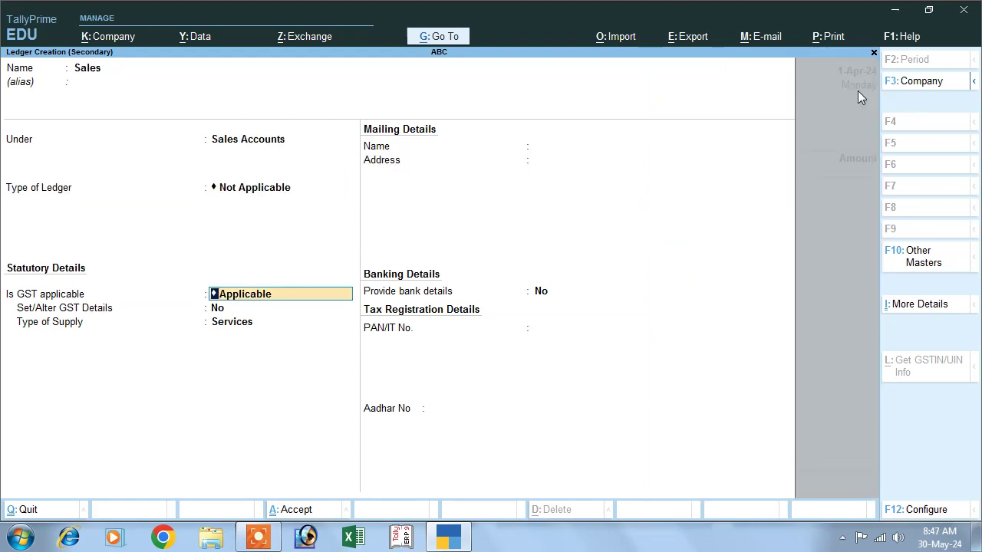
Keep the Sales ledger's default GST, mailing and bank details and save it into the sales voucher.
{"action": "key", "text": "Return"}
{"action": "key", "text": "Return"}
{"action": "key", "text": "Return"}
{"action": "key", "text": "Return"}
{"action": "key", "text": "Return"}
{"action": "key", "text": "Return"}
{"action": "key", "text": "Return"}
{"action": "key", "text": "Return"}
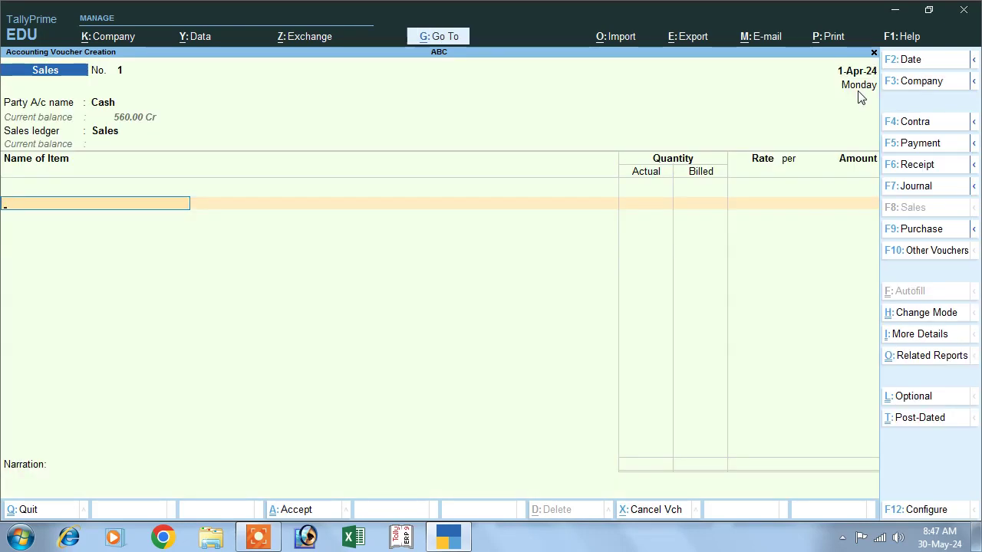
Enter Lux in the sales voucher with actual quantity 12 pcs, billed quantity 10 pcs and a rate of 89.00 per pcs.
{"action": "type", "text": "Lux"}
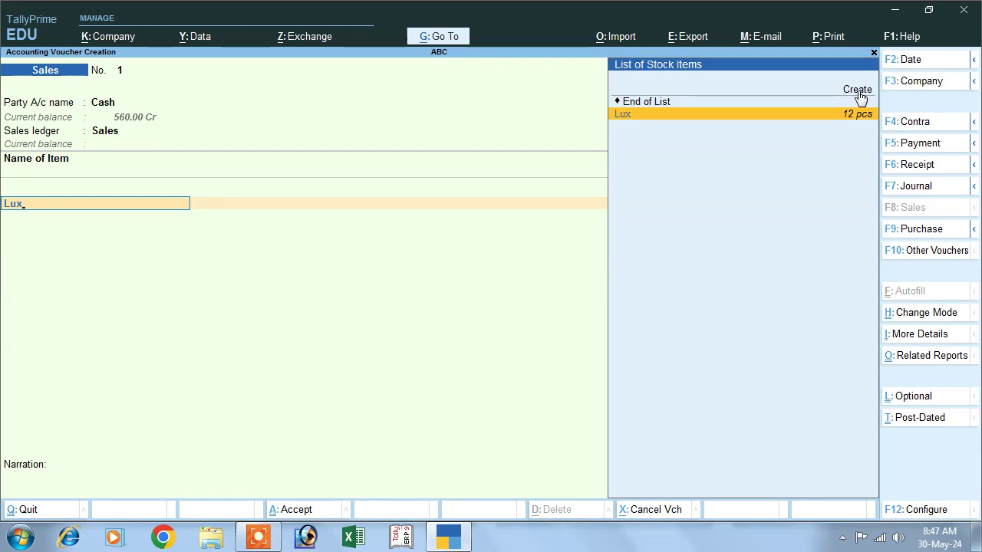
{"action": "key", "text": "Return"}
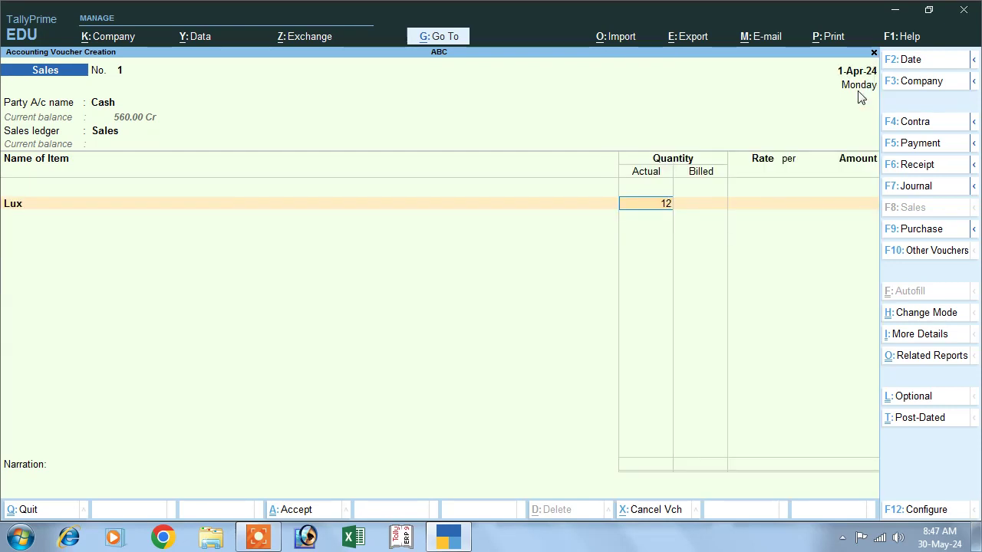
{"action": "key", "text": "Return"}
{"action": "type", "text": "10"}
{"action": "key", "text": "Return"}
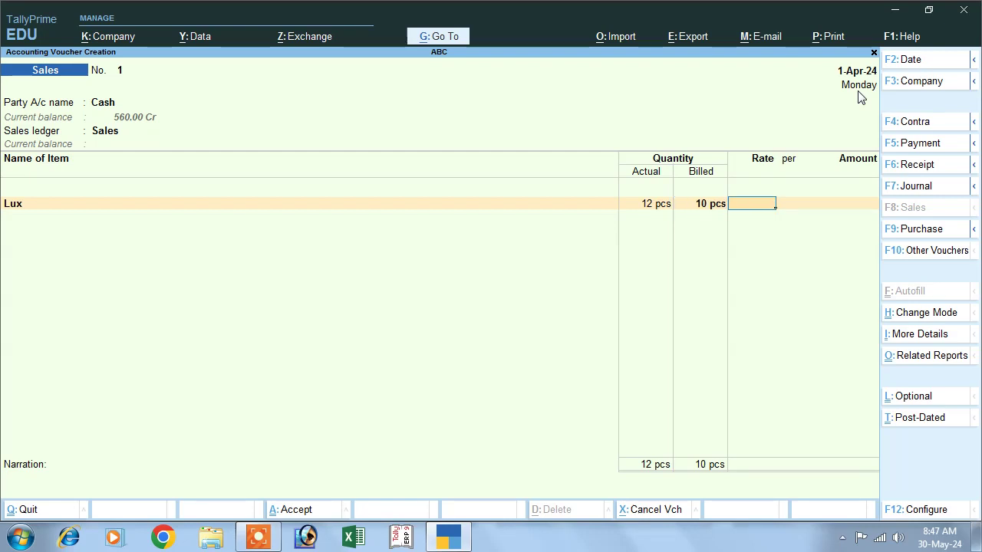
{"action": "key", "text": "Return"}
{"action": "key", "text": "Return"}
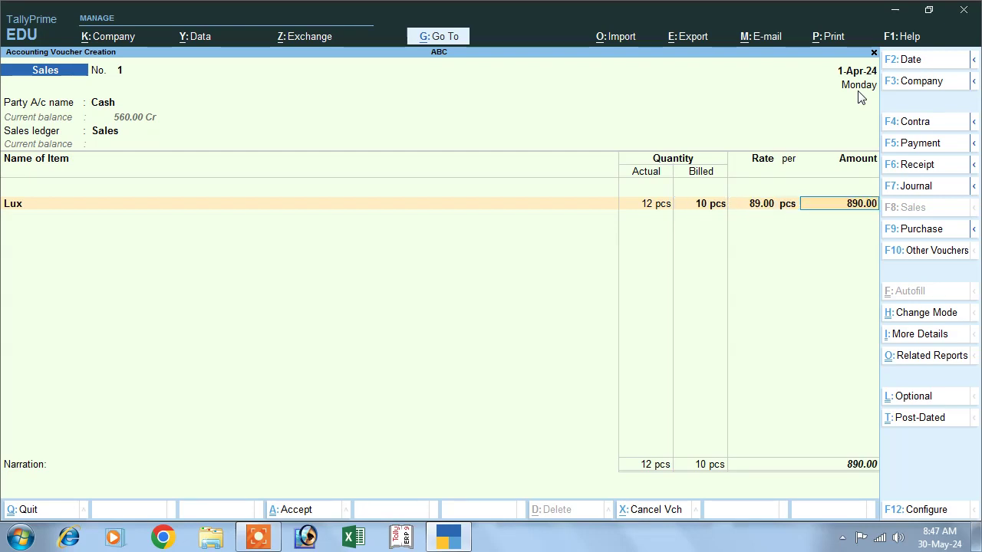
End the item list, leave the narration blank and save the sales voucher.
{"action": "key", "text": "Return"}
{"action": "key", "text": "Return"}
{"action": "key", "text": "Return"}
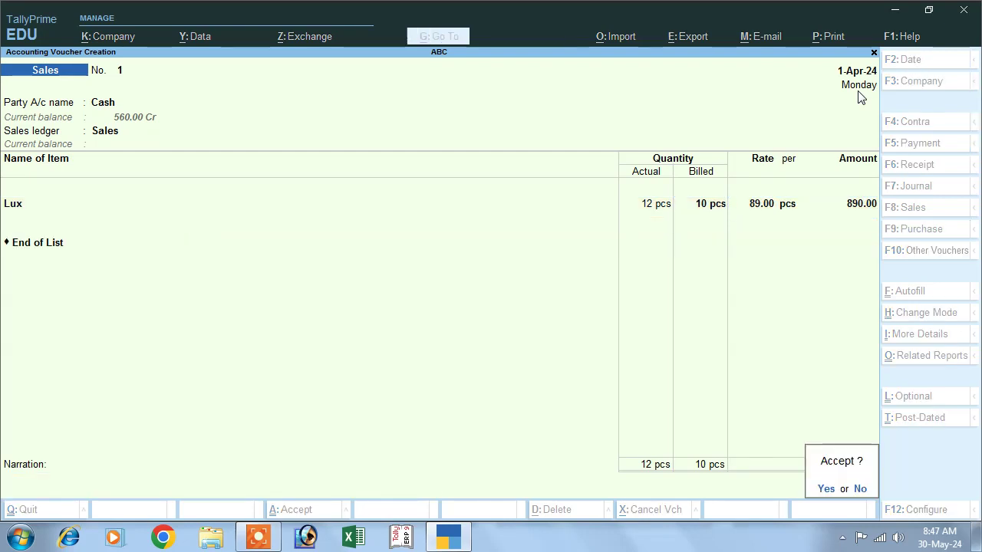
{"action": "key", "text": "Return"}
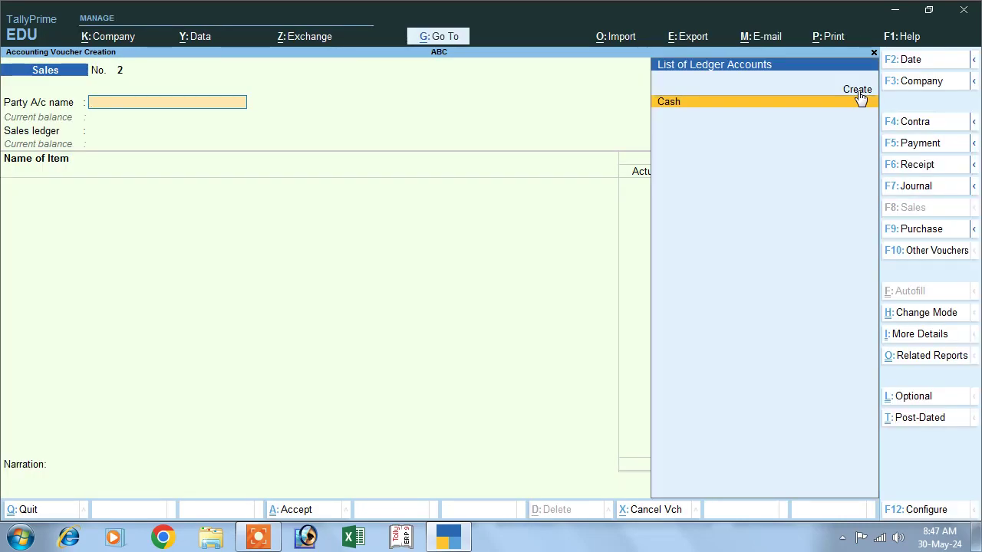
Leave voucher entry and open the cash sales voucher from the Day Book.
{"action": "key", "text": "Escape"}
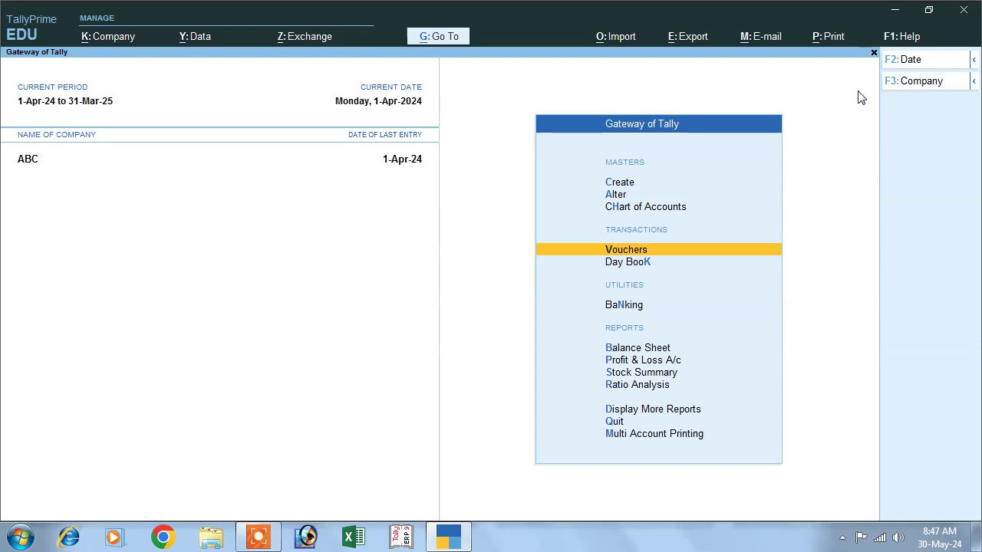
{"action": "key", "text": "Down"}
{"action": "key", "text": "Return"}
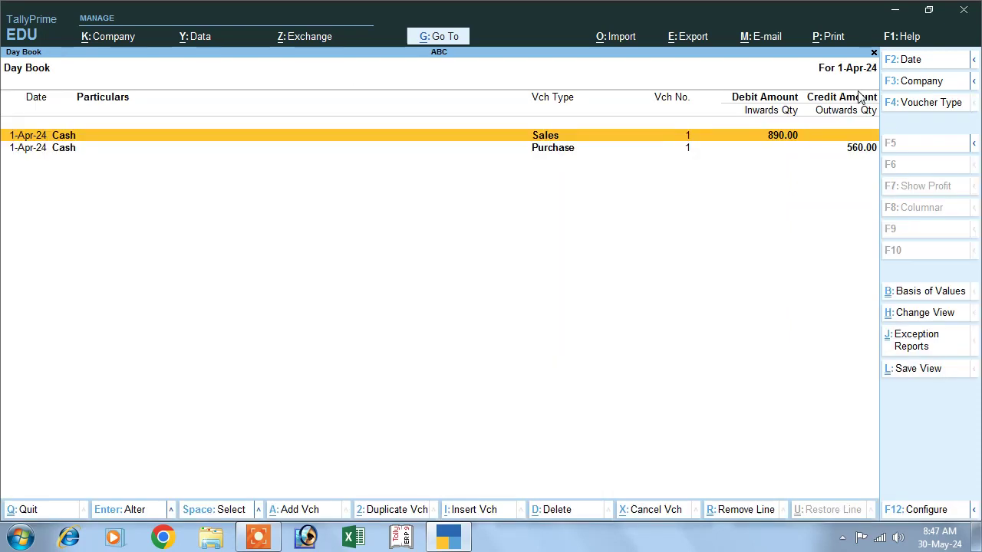
{"action": "key", "text": "Return"}
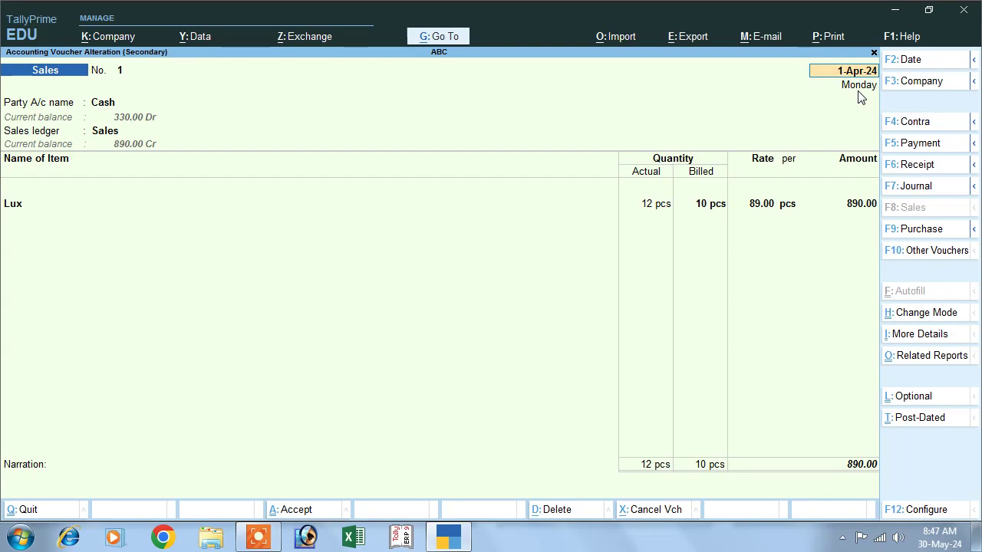
Review the sales voucher's party, dispatch, ledger and Lux item details and accept it with no edits.
{"action": "key", "text": "Return"}
{"action": "key", "text": "Return"}
{"action": "key", "text": "Return"}
{"action": "key", "text": "Return"}
{"action": "key", "text": "Return"}
{"action": "key", "text": "Return"}
{"action": "key", "text": "Return"}
{"action": "key", "text": "Return"}
{"action": "key", "text": "Return"}
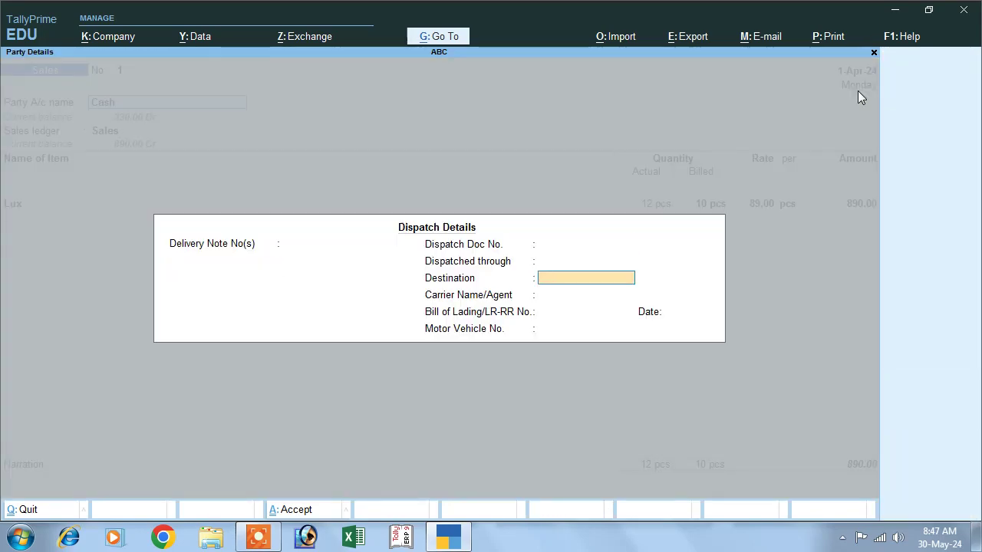
{"action": "key", "text": "Return"}
{"action": "key", "text": "Return"}
{"action": "key", "text": "Return"}
{"action": "key", "text": "Return"}
{"action": "key", "text": "Return"}
{"action": "key", "text": "Return"}
{"action": "key", "text": "Return"}
{"action": "key", "text": "Return"}
{"action": "key", "text": "Return"}
{"action": "key", "text": "Return"}
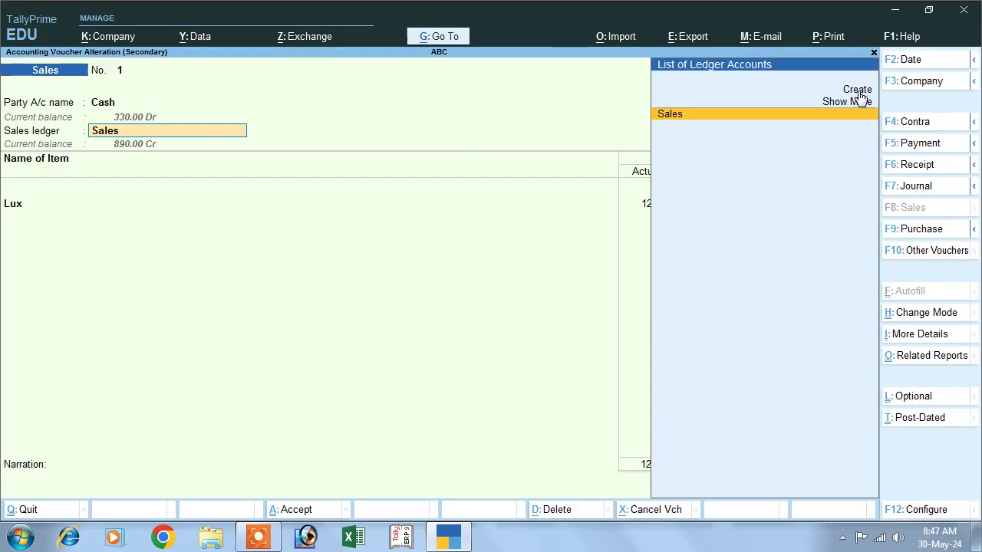
{"action": "key", "text": "Return"}
{"action": "key", "text": "Return"}
{"action": "key", "text": "Return"}
{"action": "key", "text": "Return"}
{"action": "key", "text": "Return"}
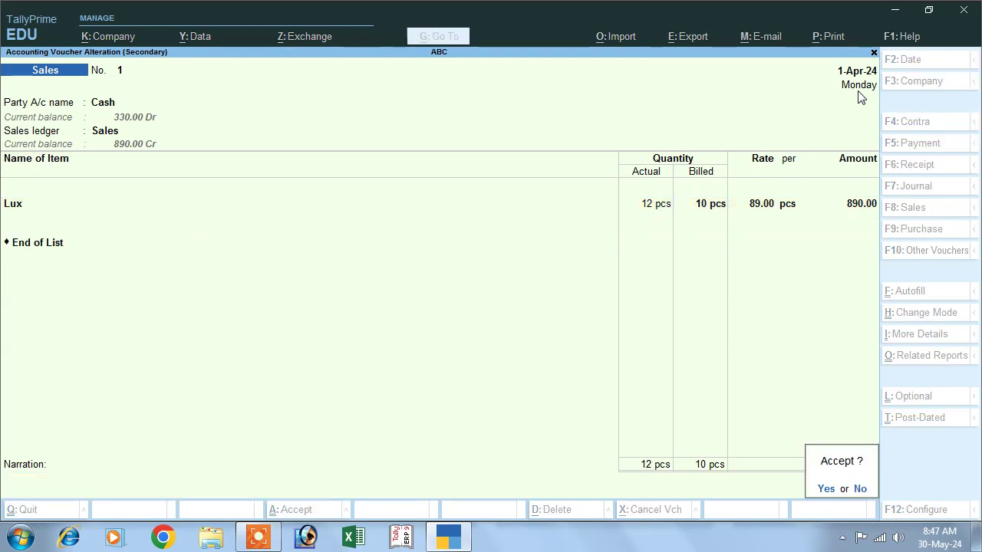
{"action": "key", "text": "Return"}
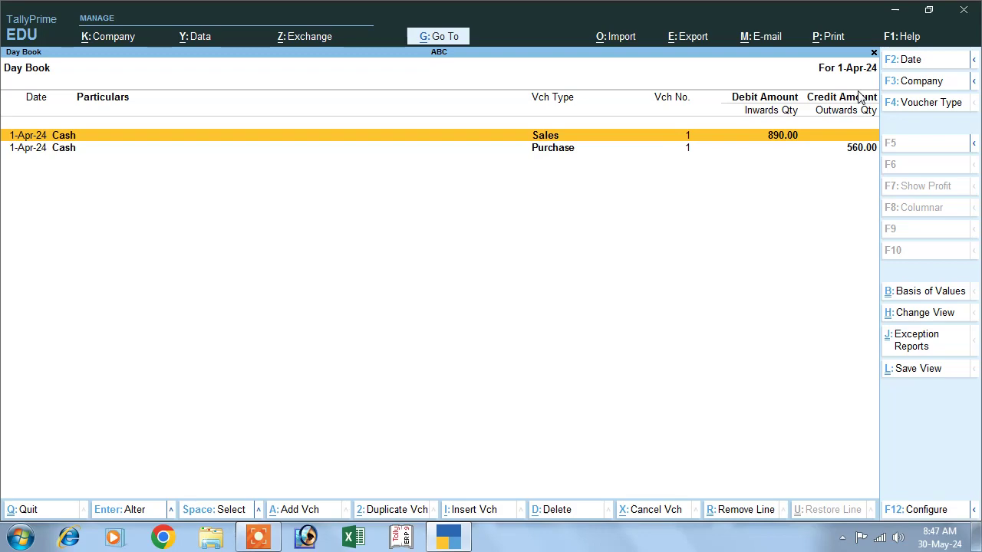
Close the Day Book and return to the Gateway of Tally.
{"action": "key", "text": "Escape"}
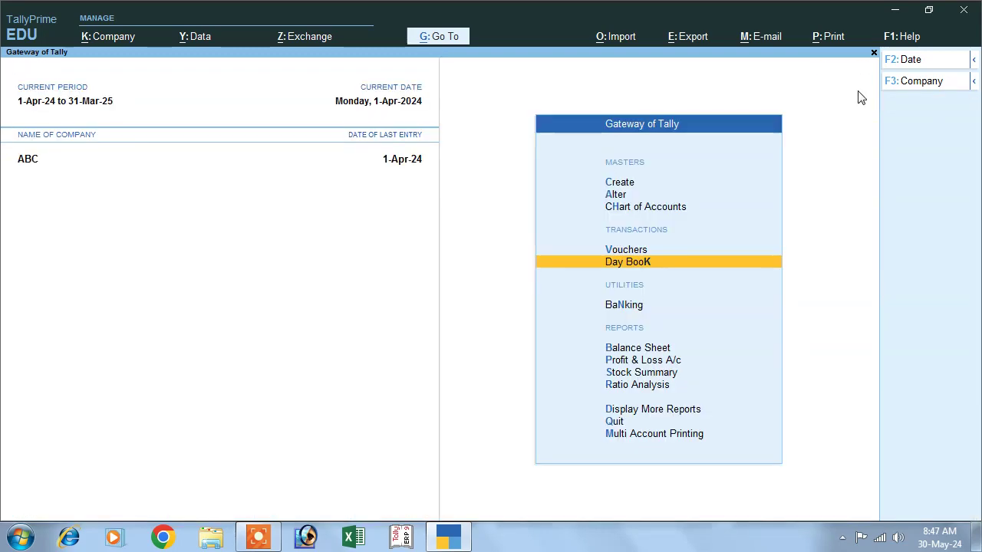
{"action": "key", "text": "Escape"}
{"action": "key", "text": "Escape"}
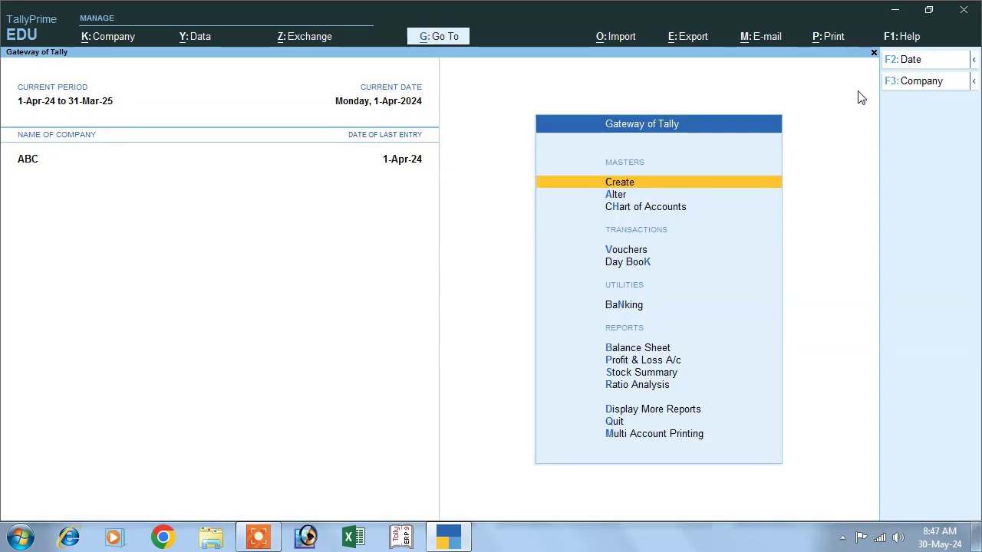